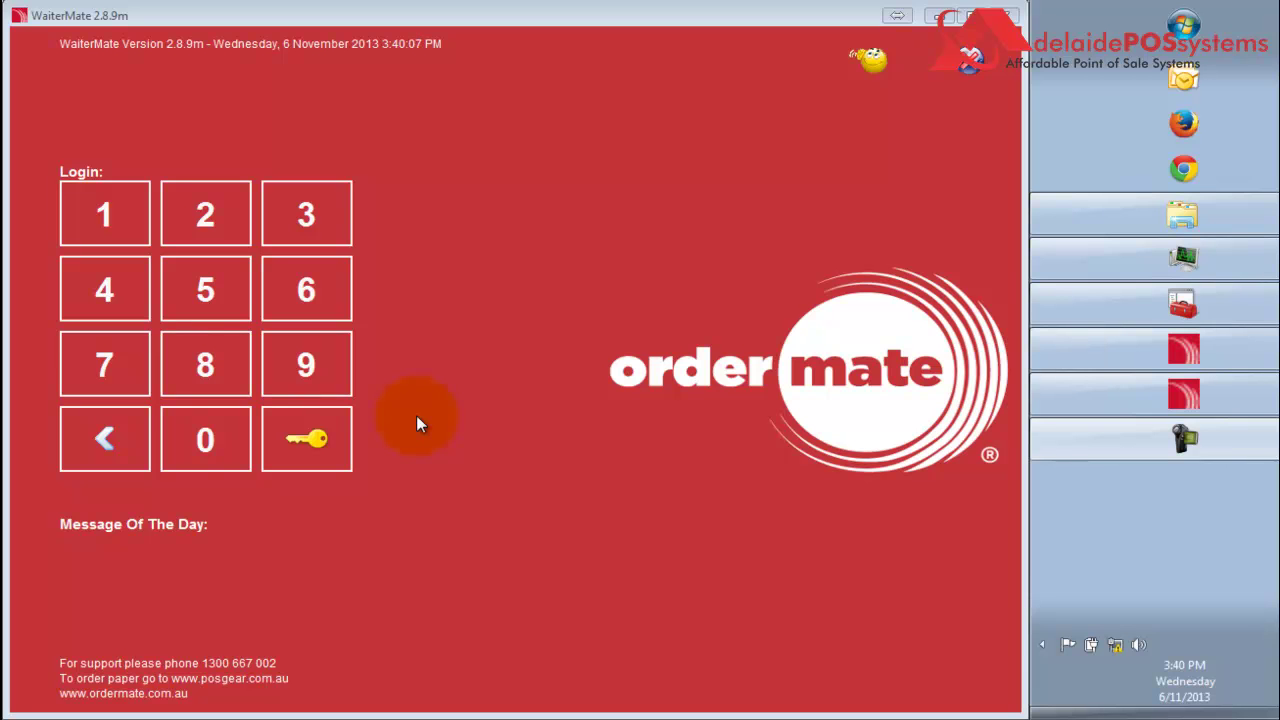
- Enter the first digit of the staff login PIN on the keypad
click(98, 209)
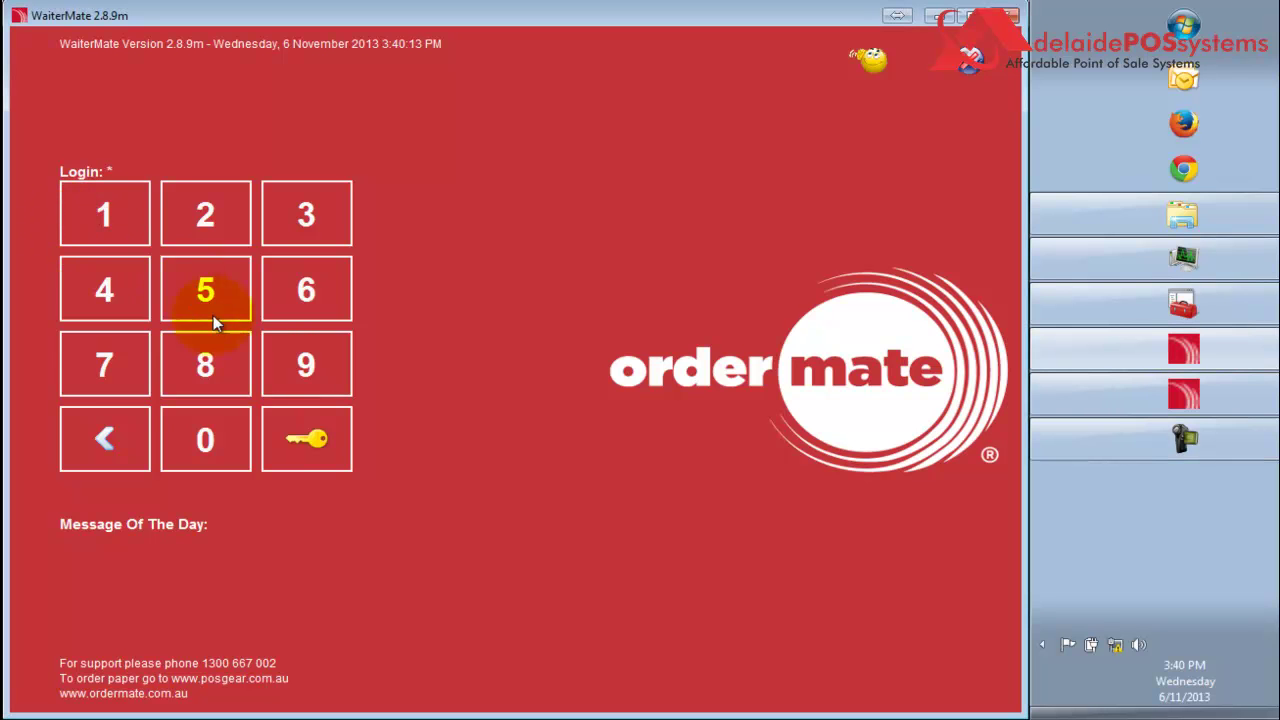
- Log in, then browse Soft Drinks, Liqueurs/Fortified, Spirits, RTD's & Cocktails and Beer
click(312, 443)
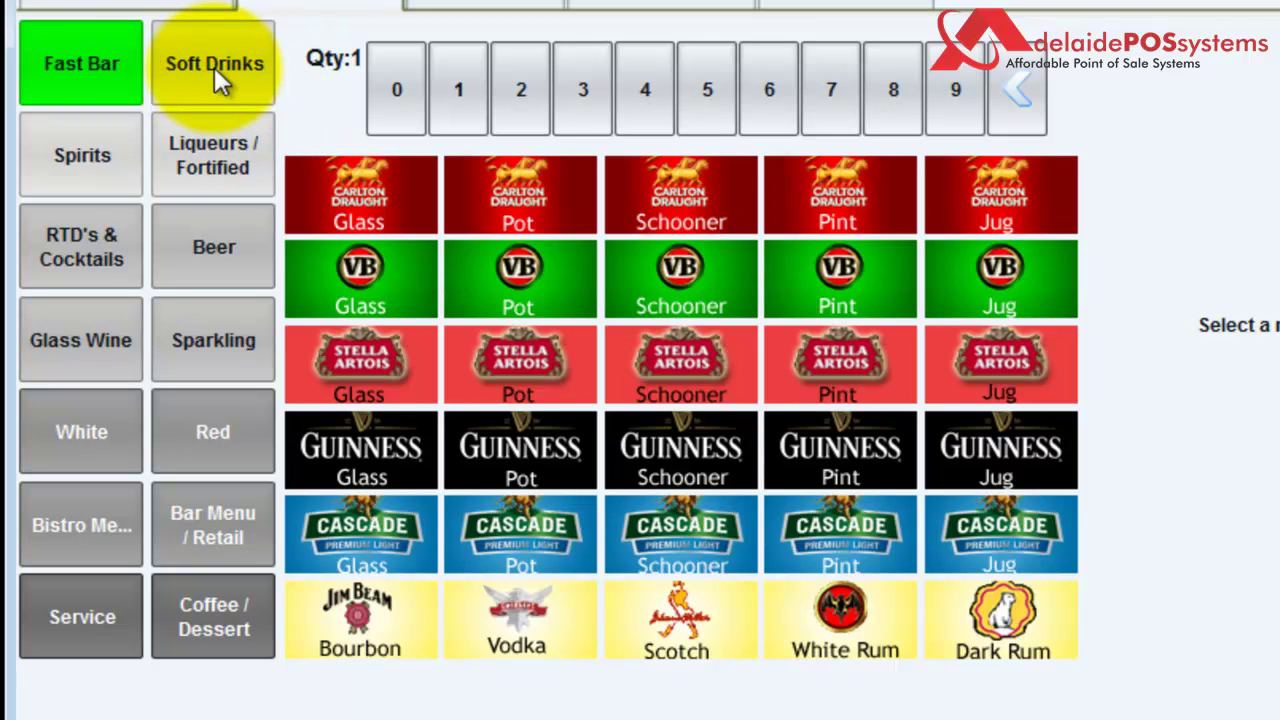
click(177, 85)
click(162, 128)
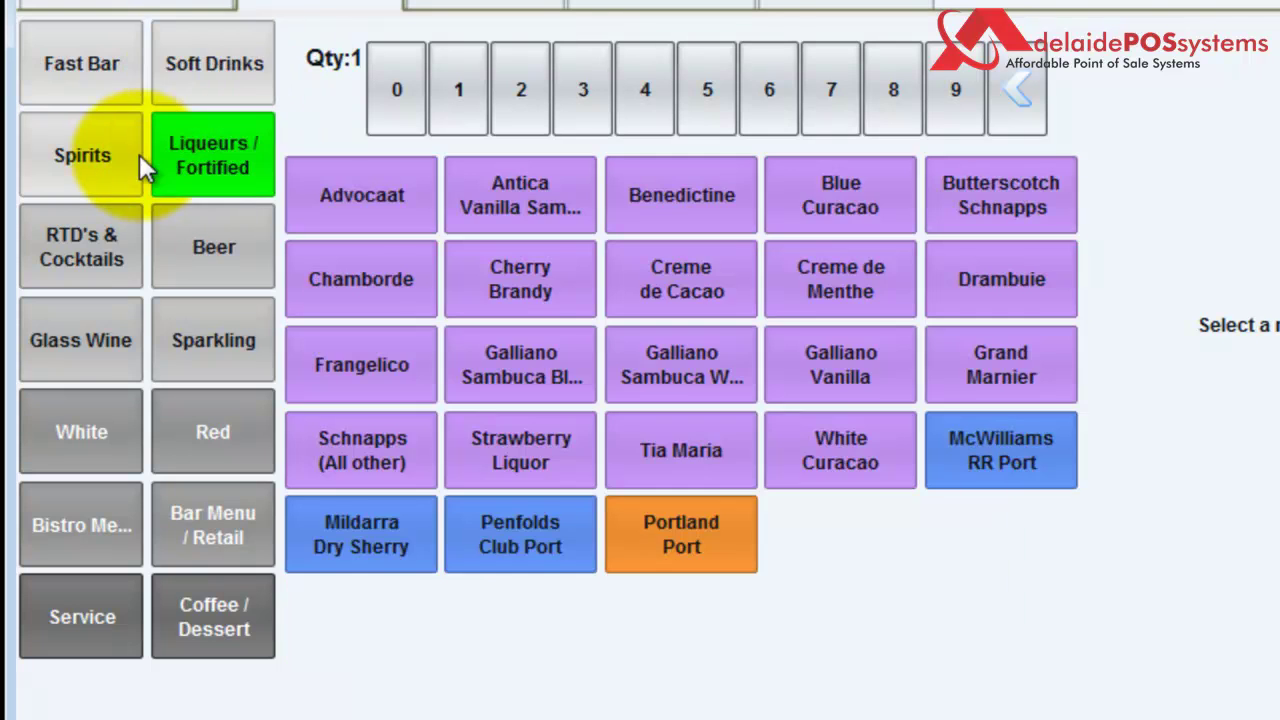
click(115, 158)
click(102, 240)
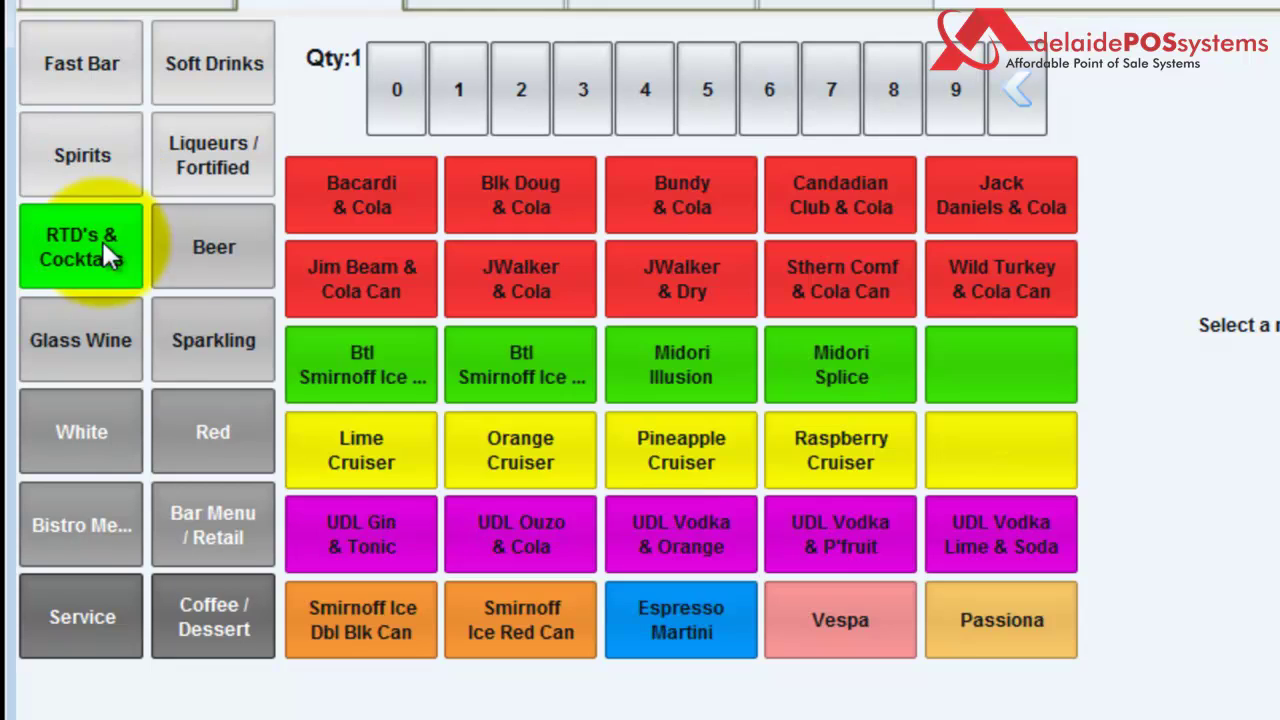
click(184, 244)
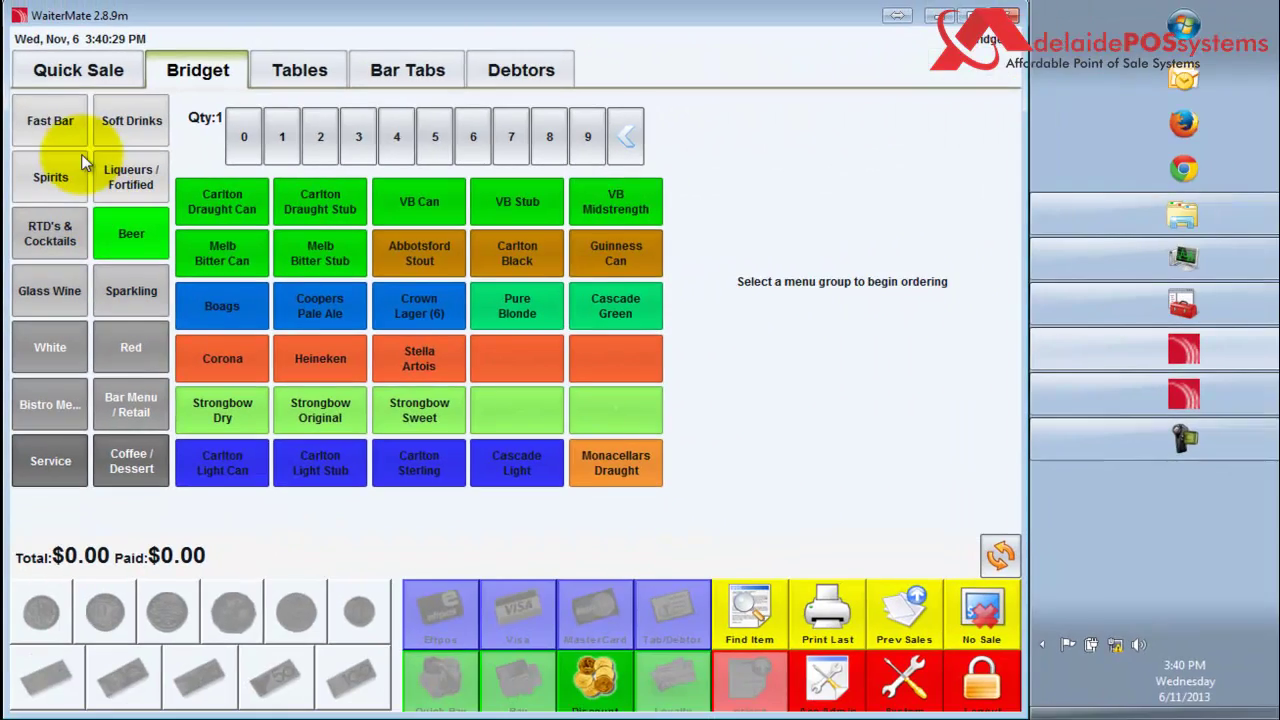
- From Fast Bar, add a Carlton Draught pot and jug, 5 VB jugs and 9 VB pints
click(70, 135)
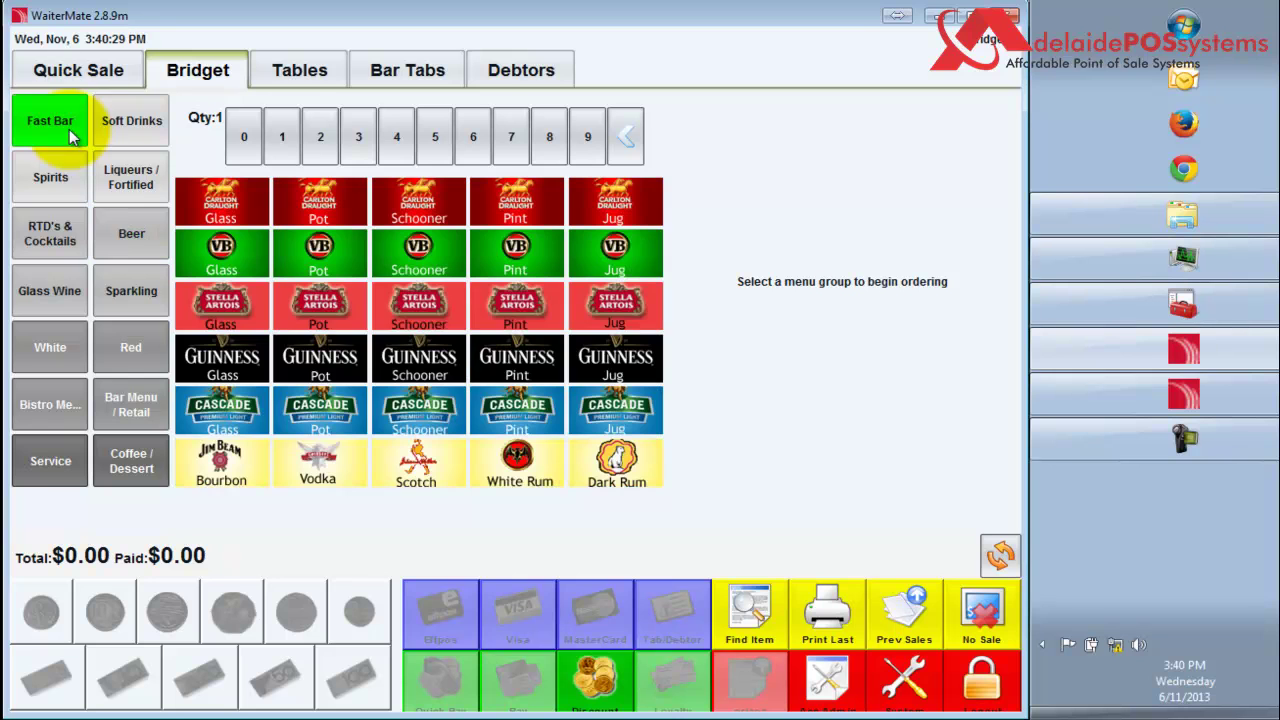
click(354, 228)
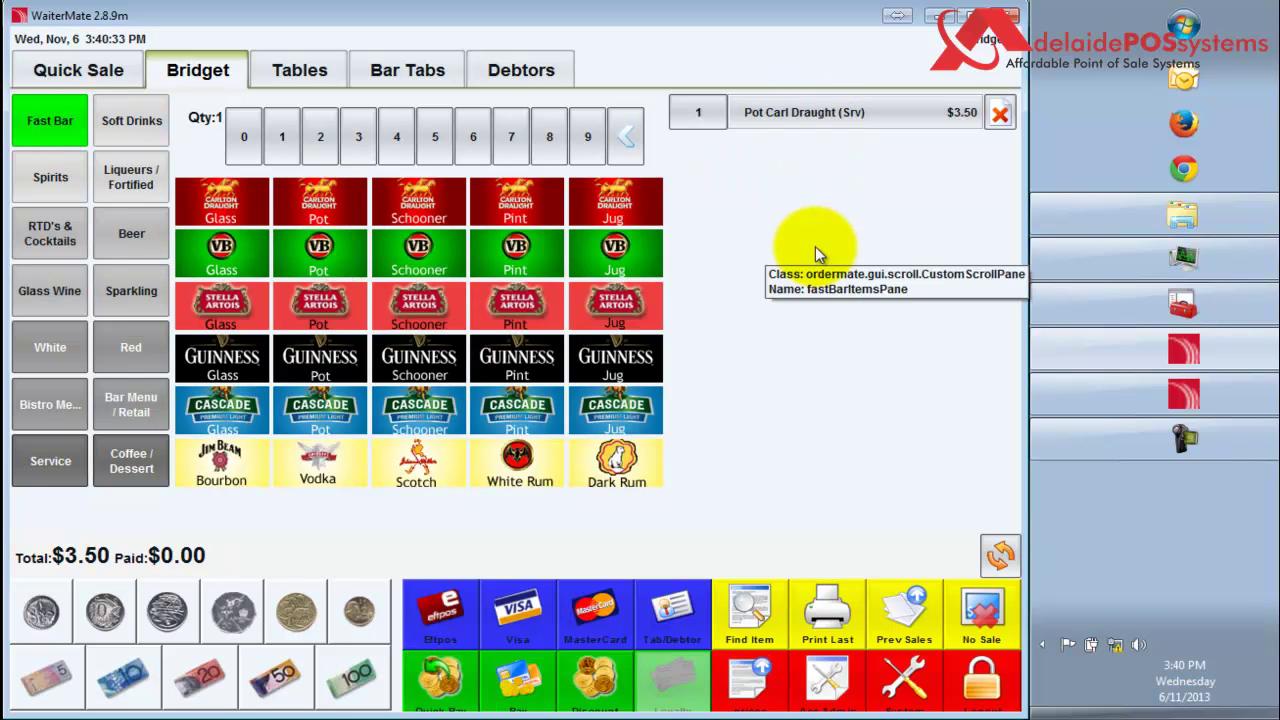
click(601, 208)
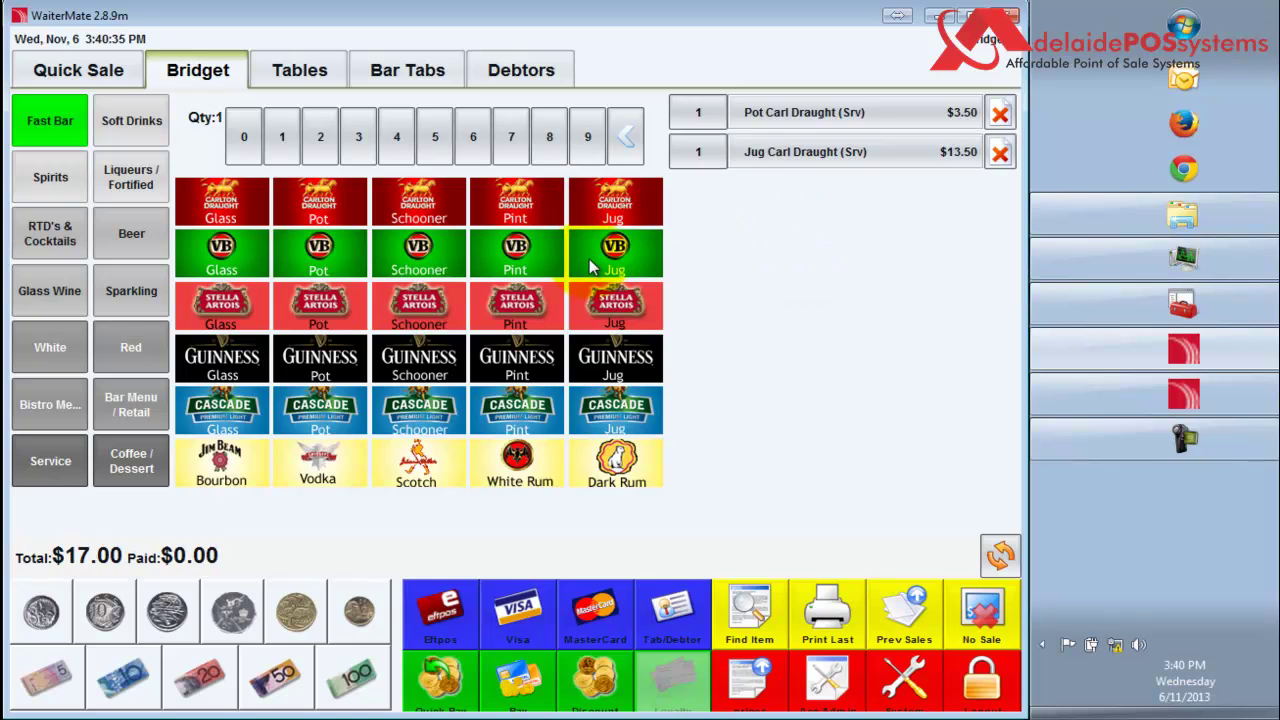
click(590, 266)
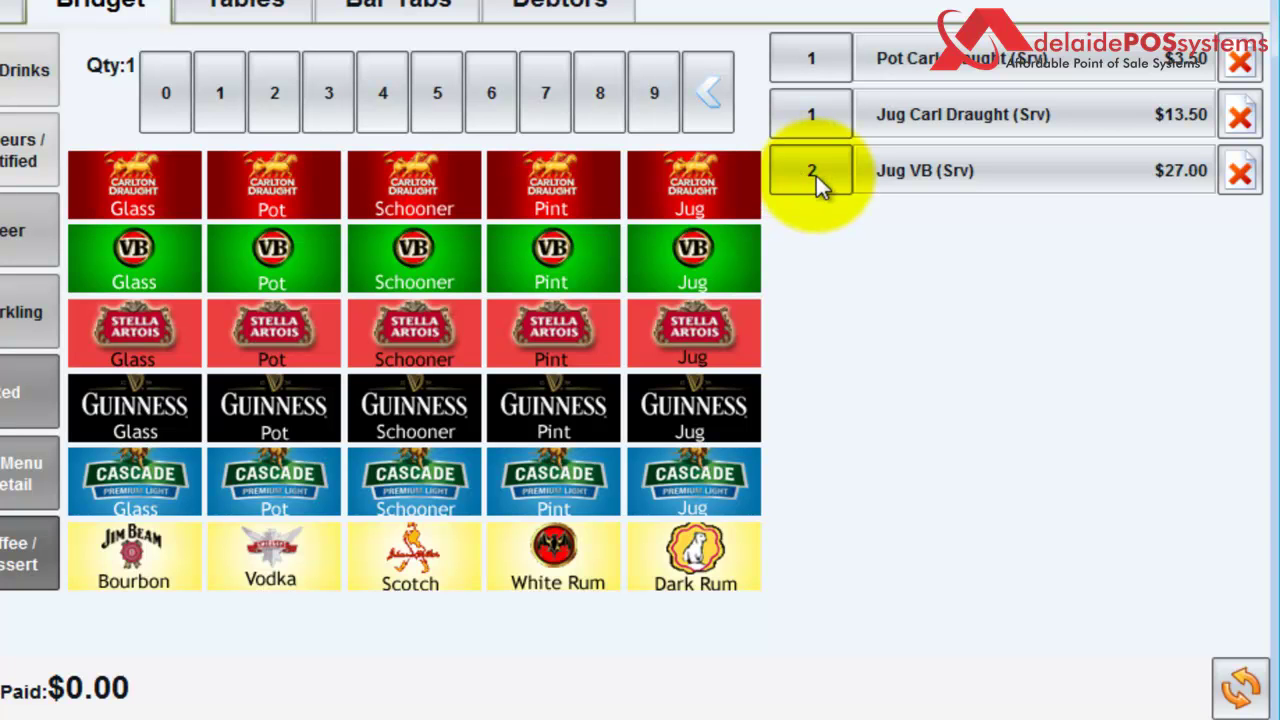
click(816, 176)
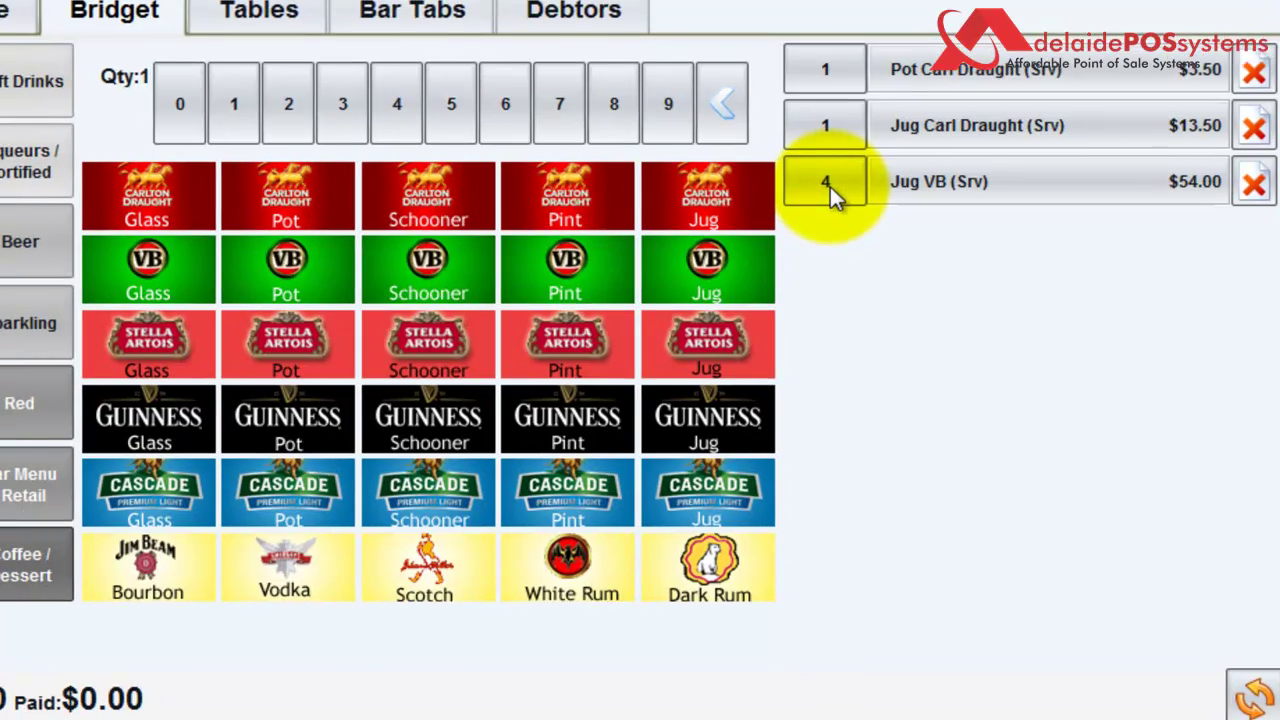
click(816, 176)
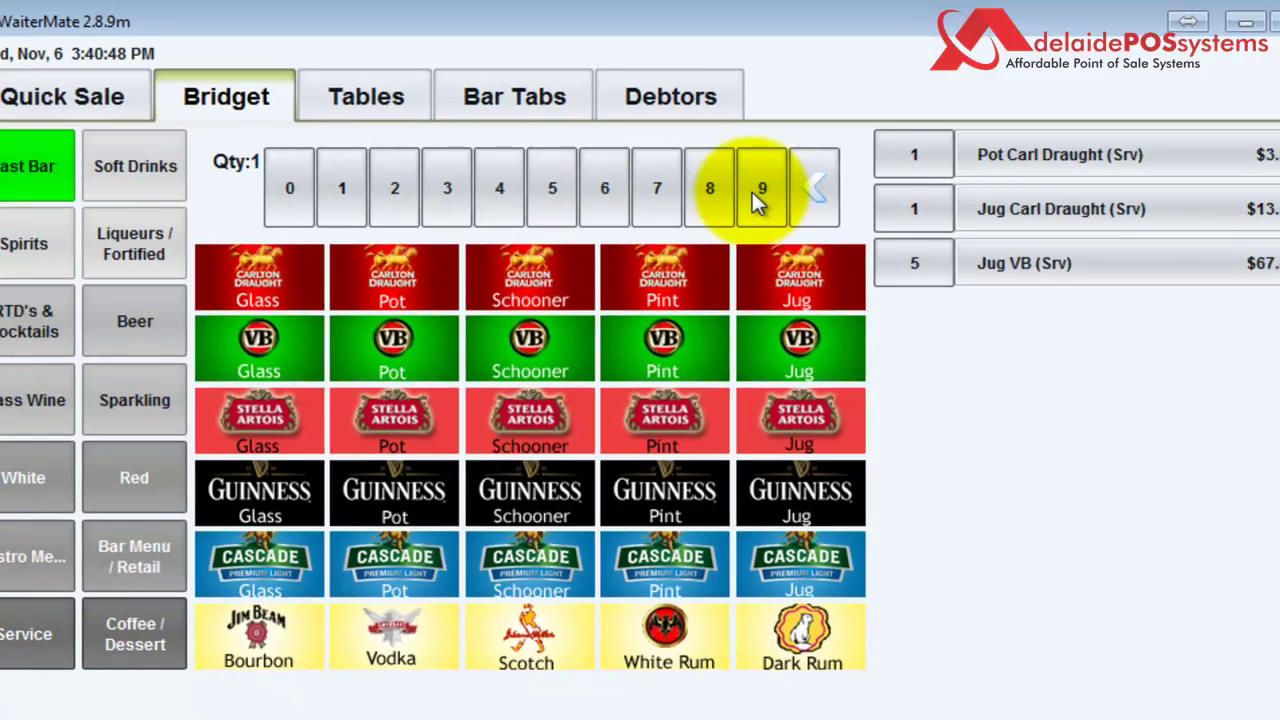
click(757, 195)
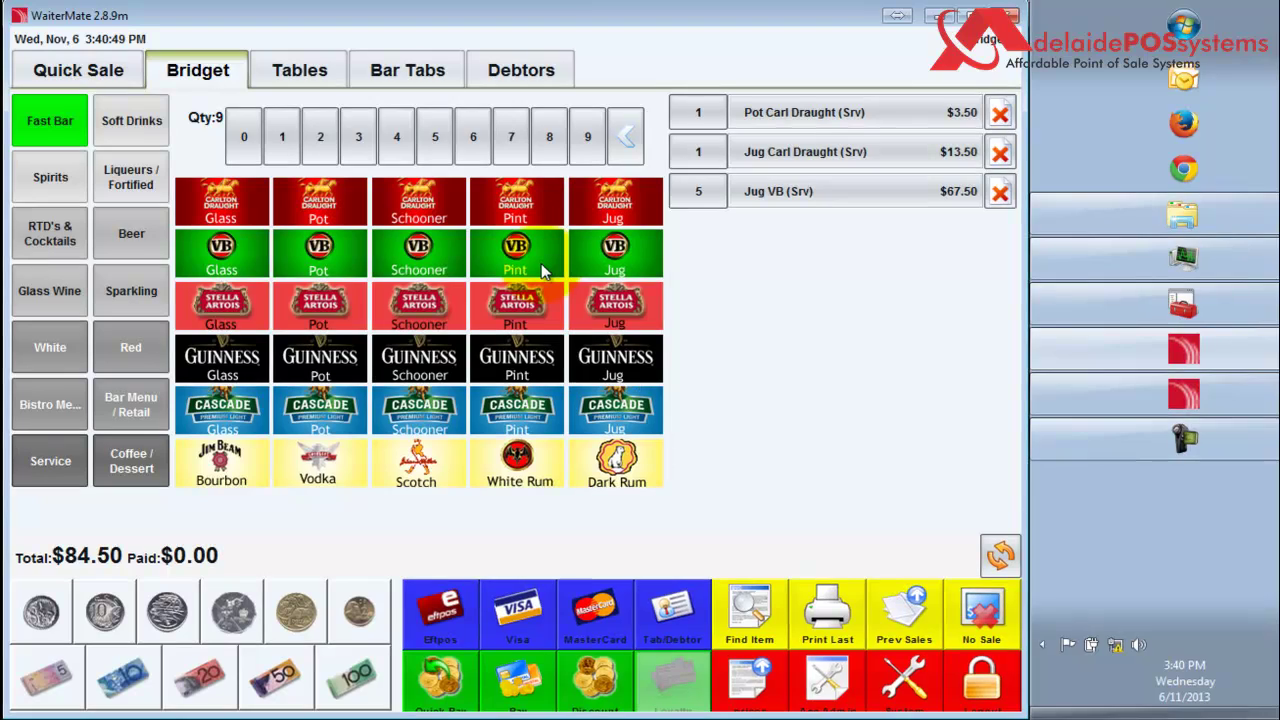
click(541, 263)
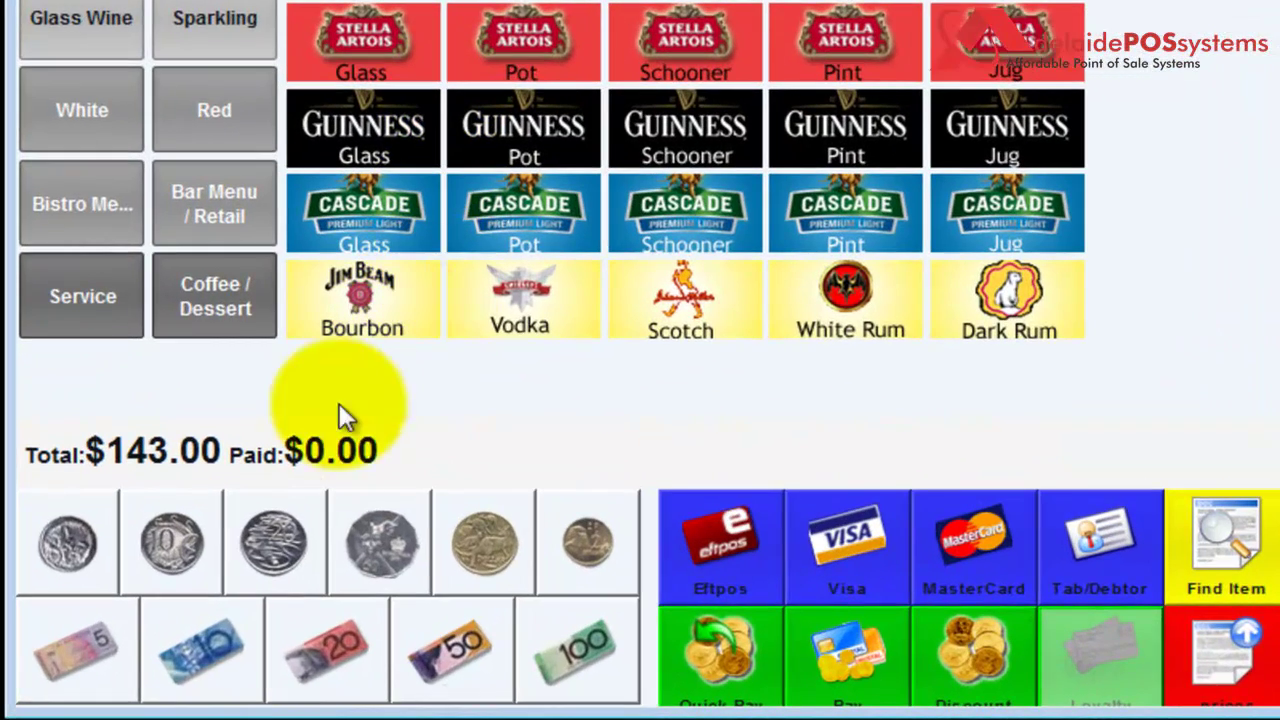
- Tender a $100 and a $50 note and Quick Pay, giving $7.00 change
click(563, 656)
click(470, 659)
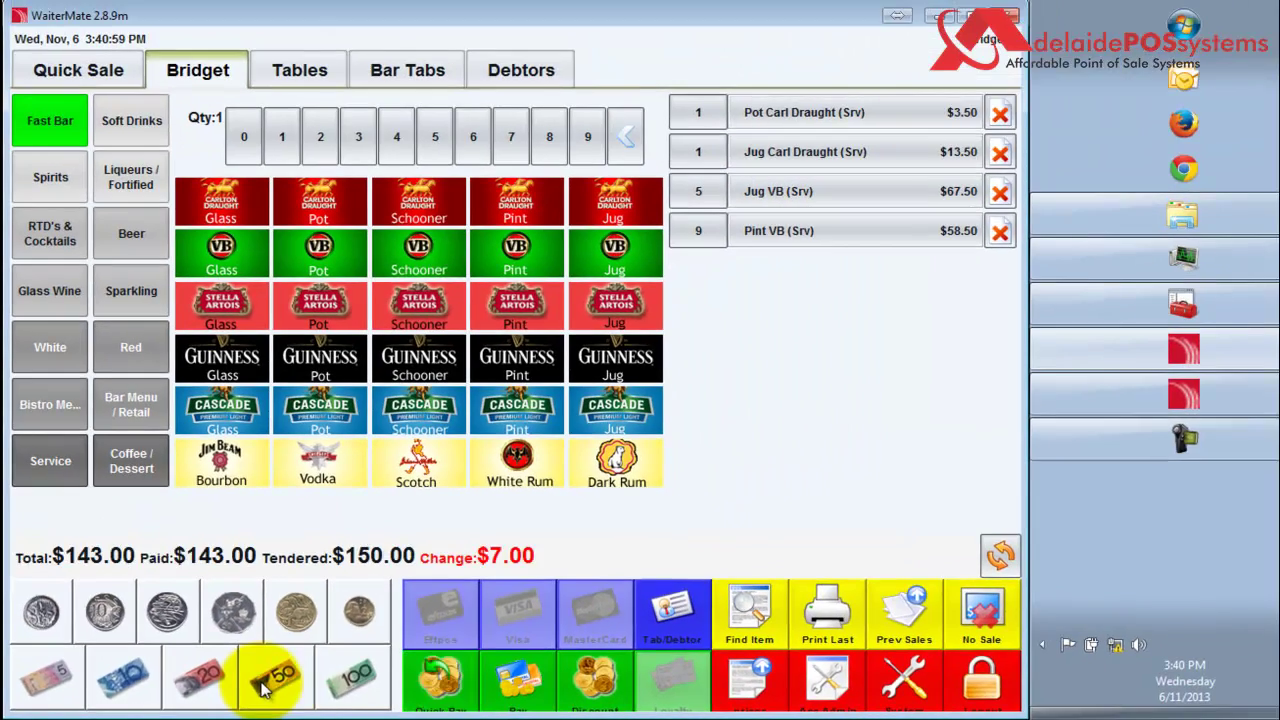
click(432, 683)
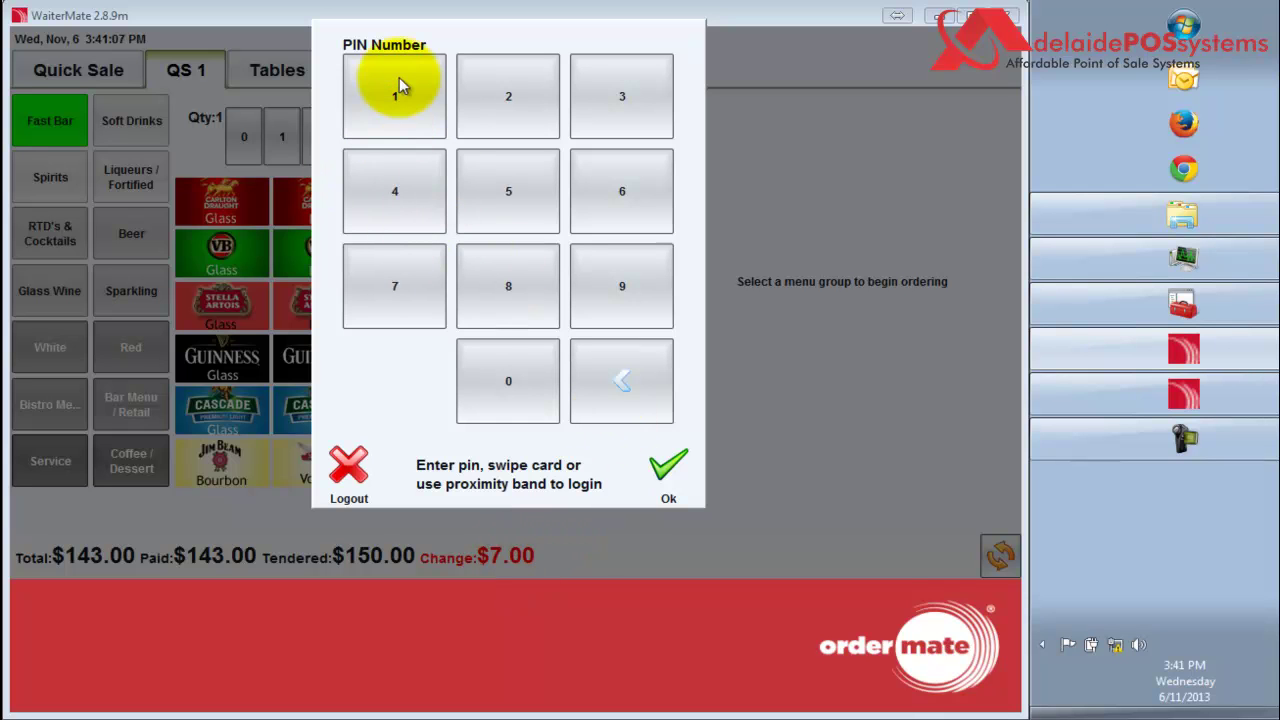
- Enter the staff PIN in the PIN Number dialog and confirm with Ok
click(398, 79)
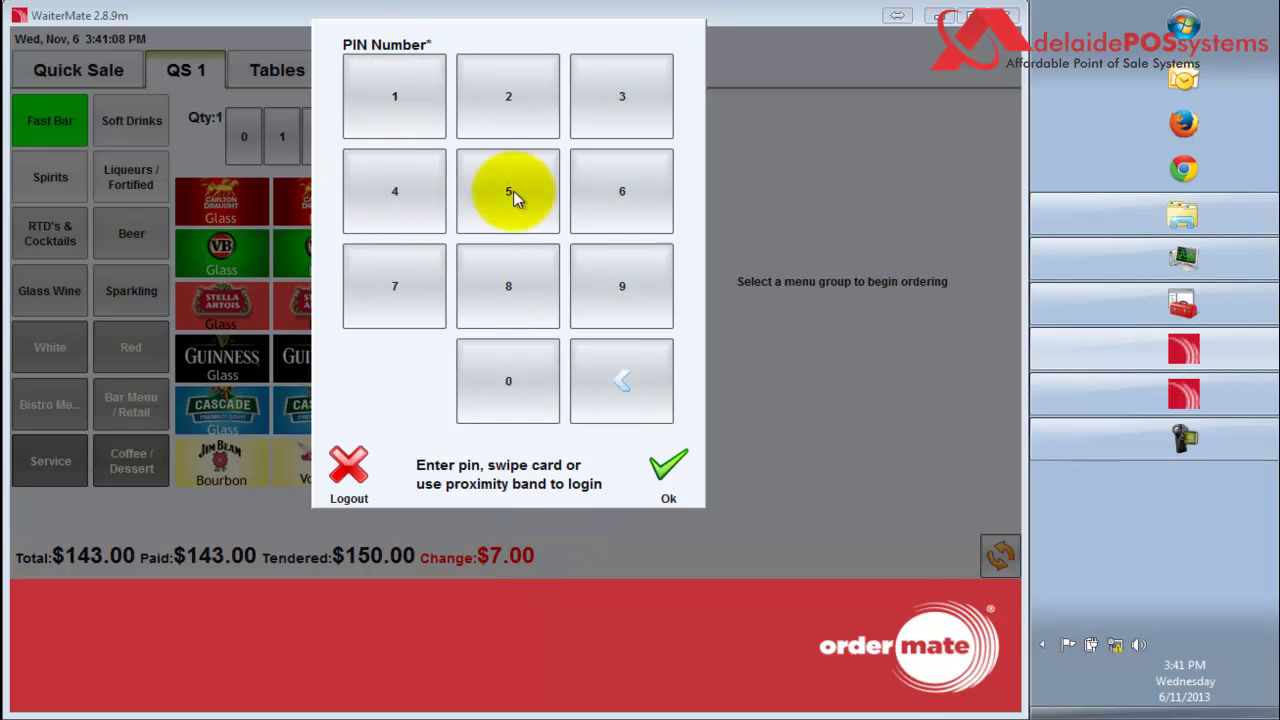
click(670, 478)
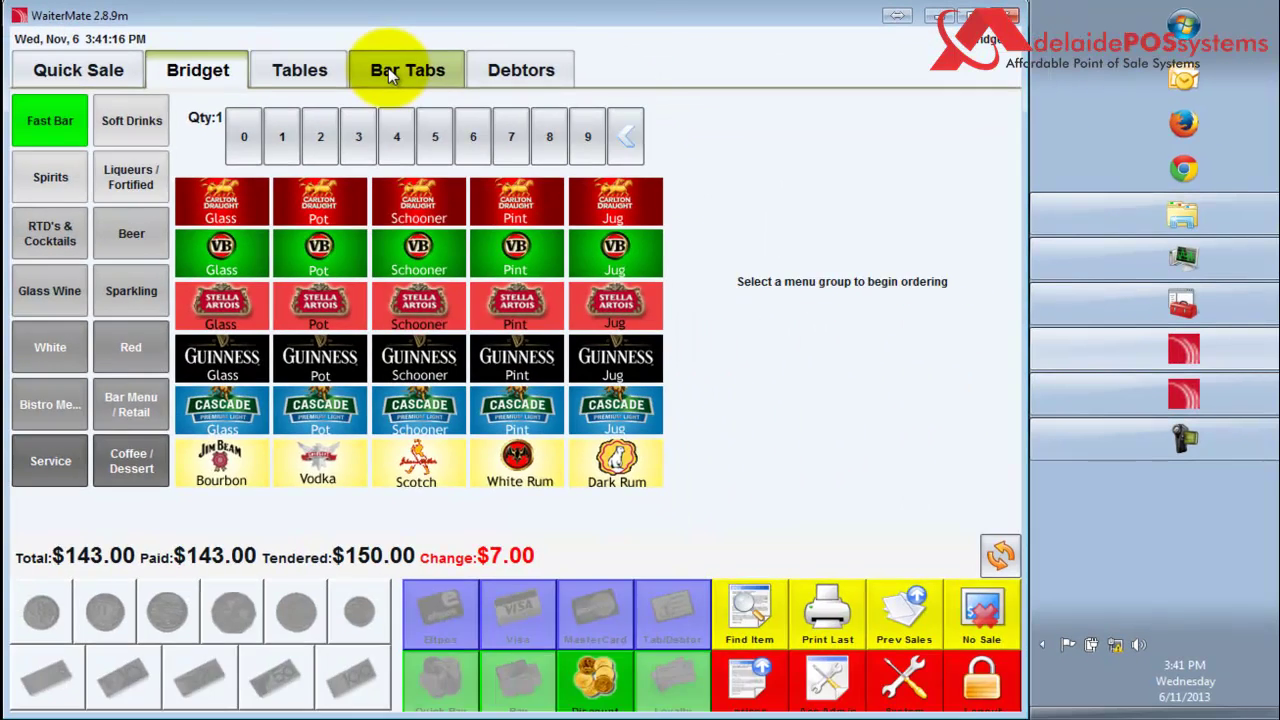
- Open the Bar Tabs list, which has no tab orders yet
click(390, 76)
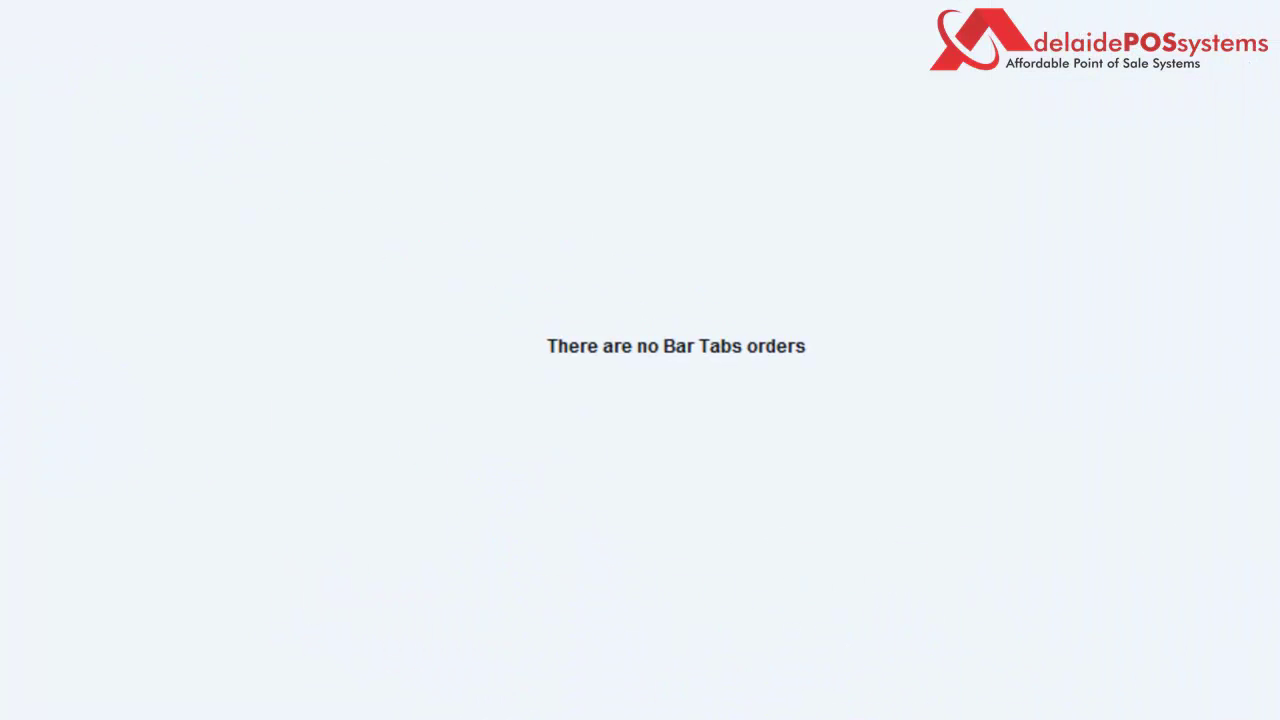
- Create a new bar tab named with the customer's name via the on-screen keyboard
click(1005, 700)
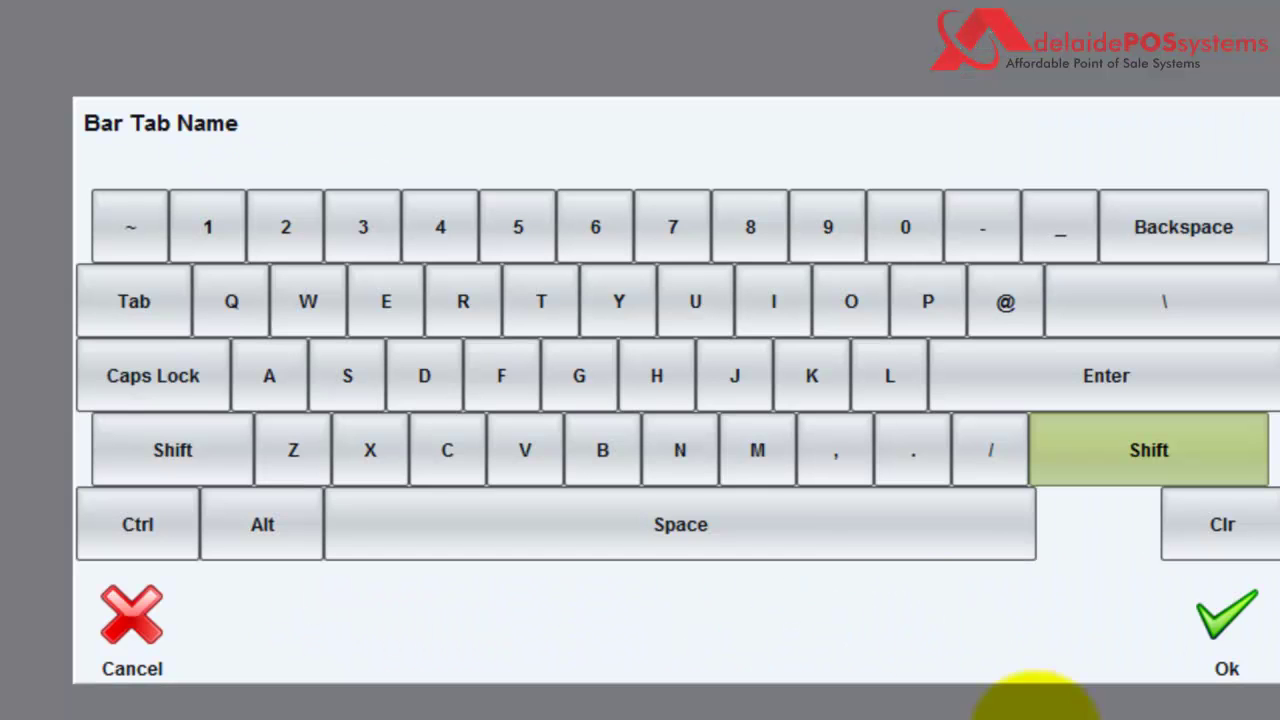
click(605, 460)
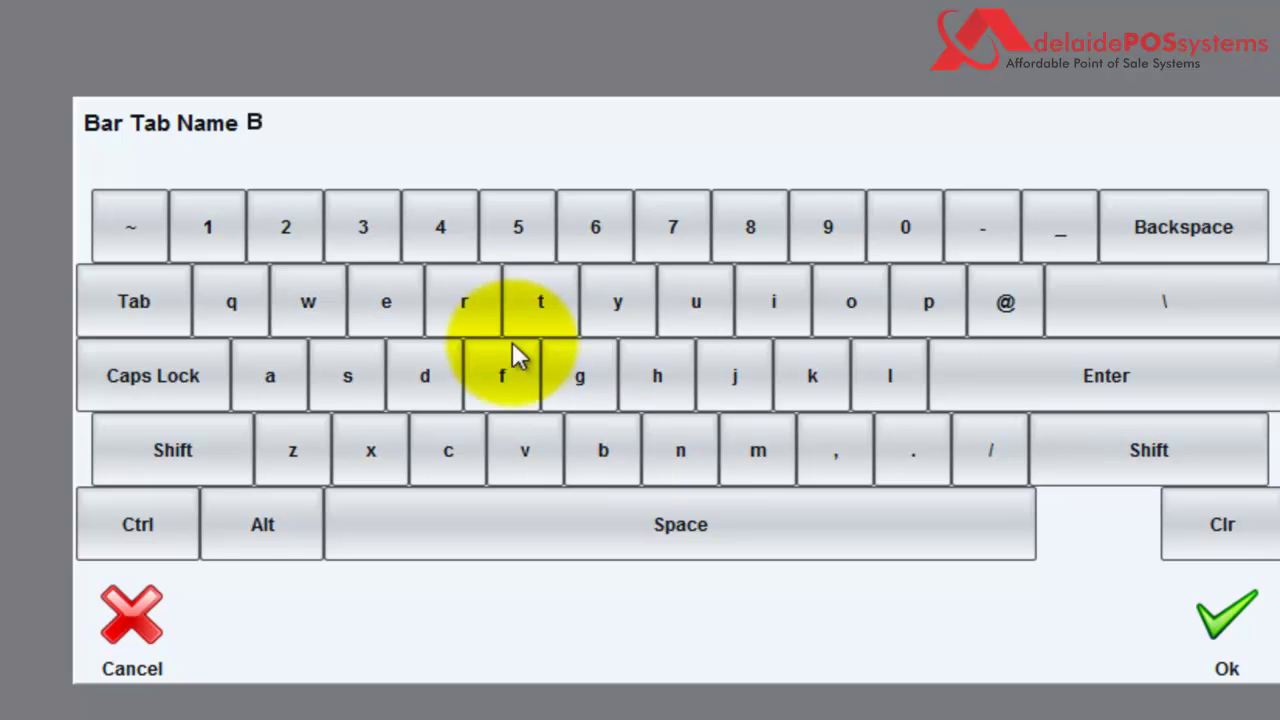
click(484, 318)
click(758, 318)
click(410, 368)
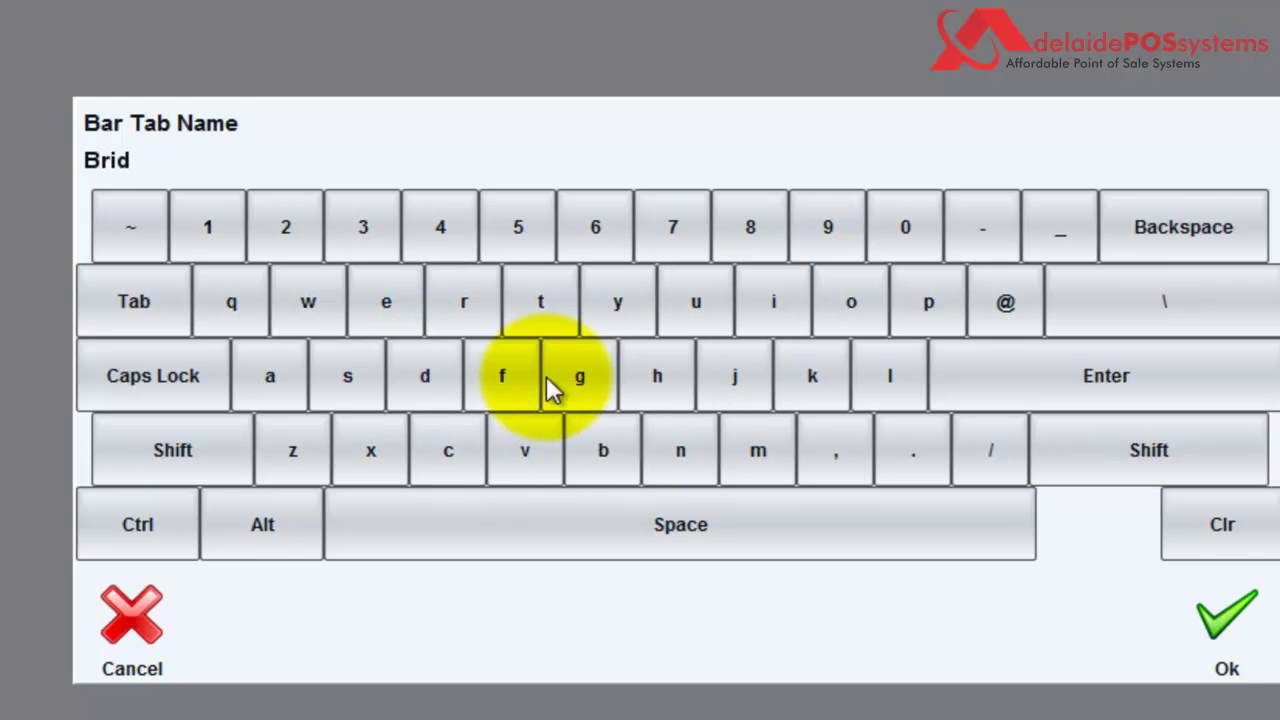
click(583, 375)
click(392, 308)
click(530, 318)
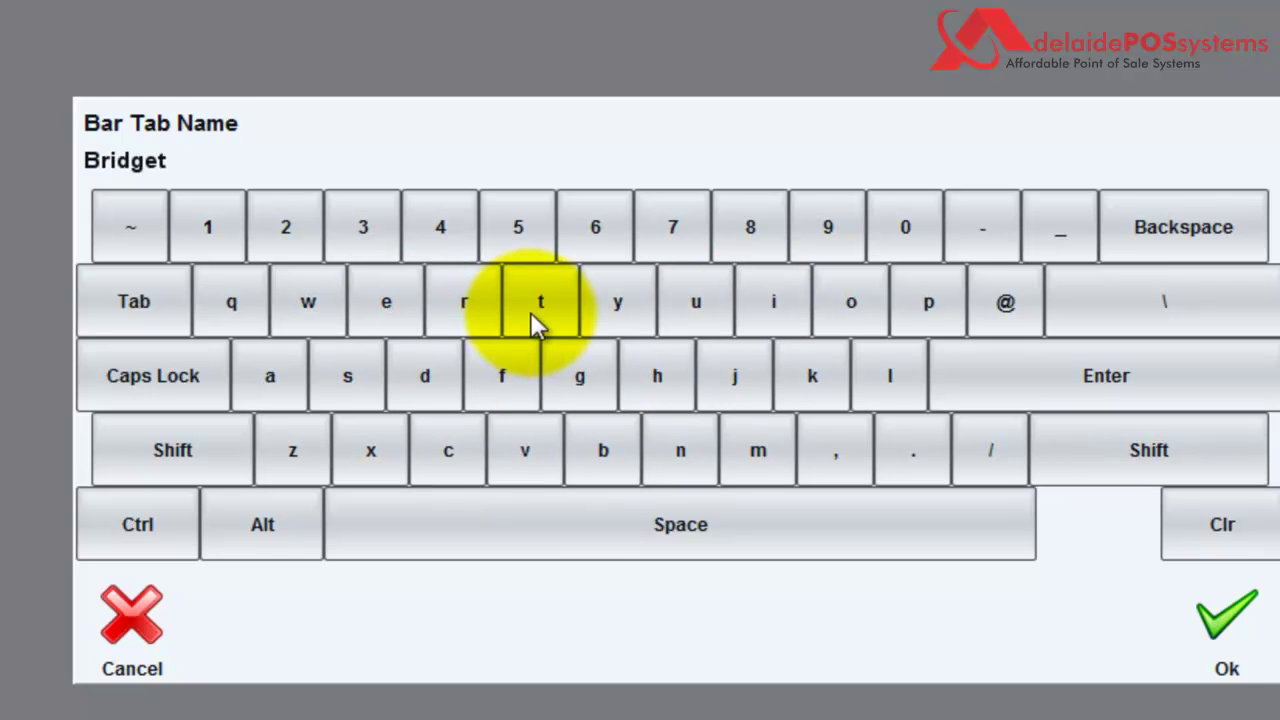
click(675, 523)
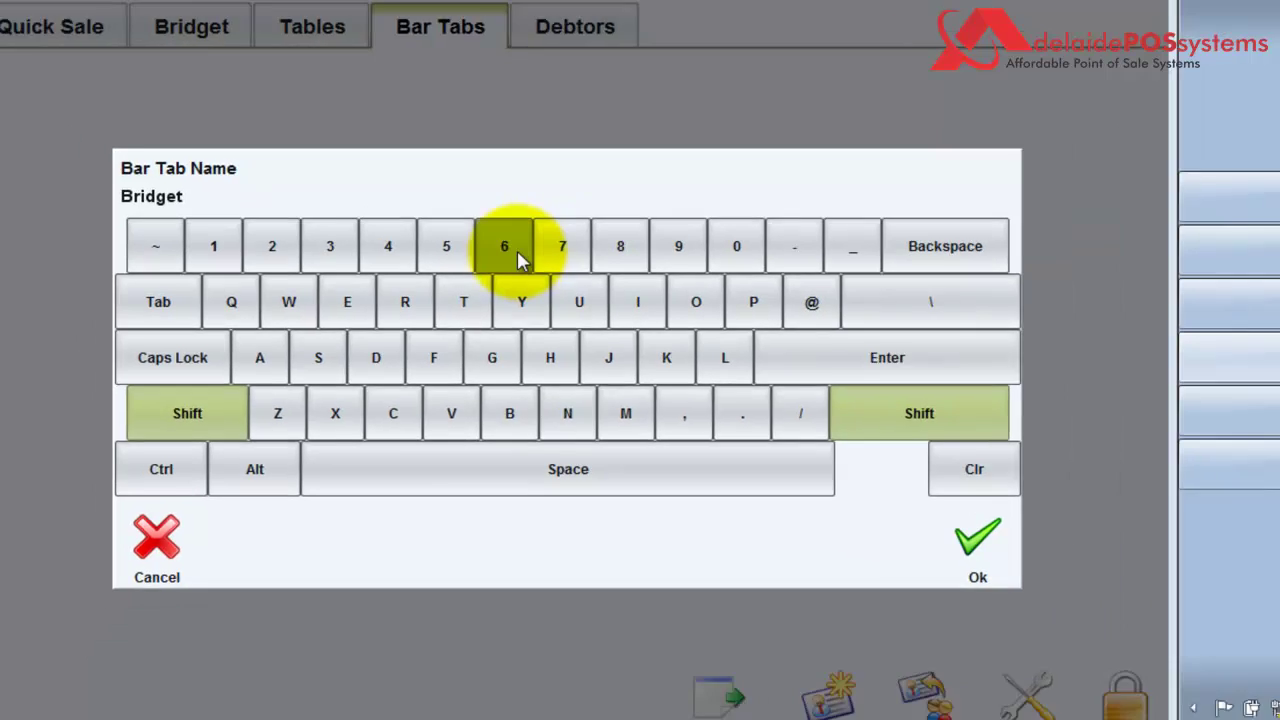
click(429, 260)
click(872, 512)
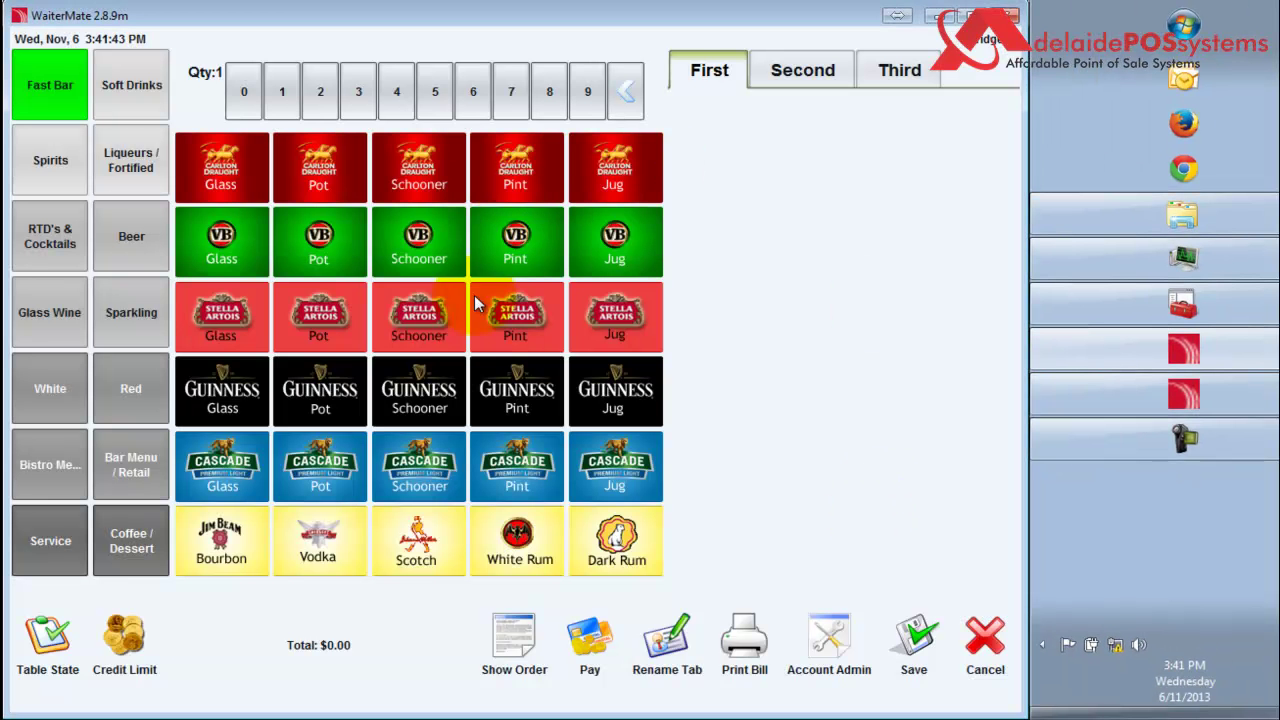
- Add a glass of VB, a glass of Stella Artois and three VB schooners to the tab
click(212, 260)
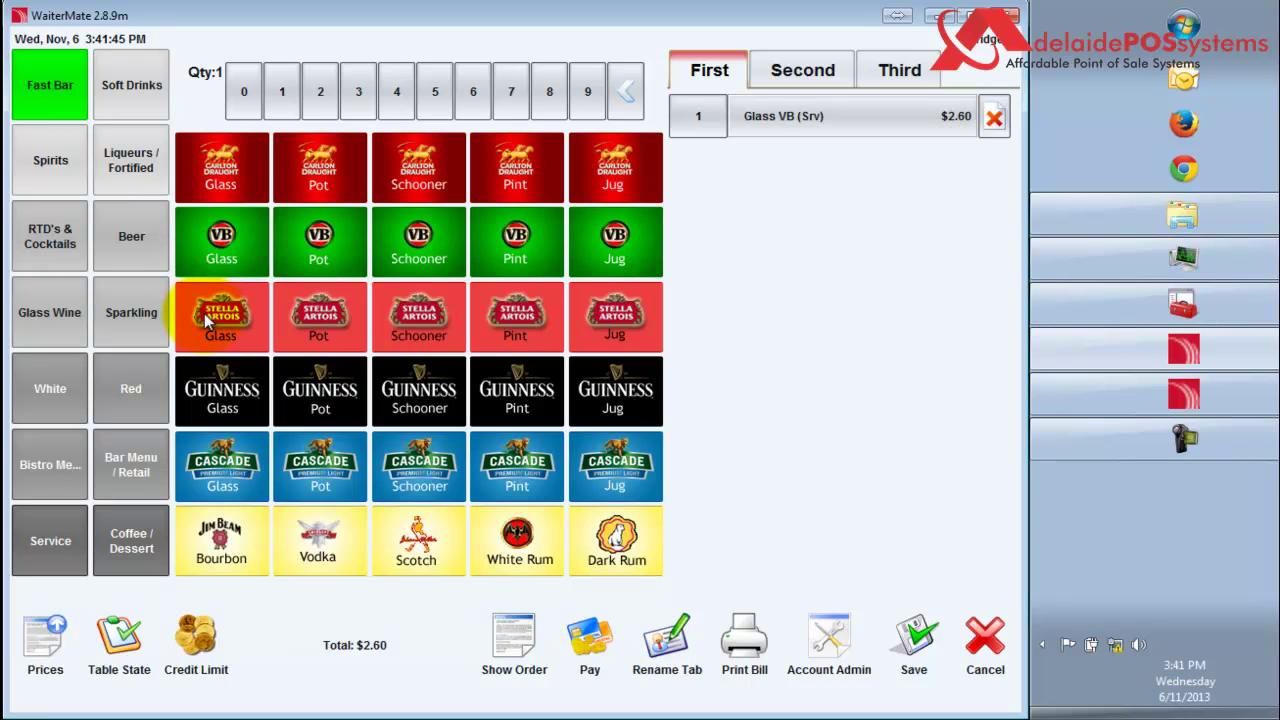
click(204, 313)
click(360, 92)
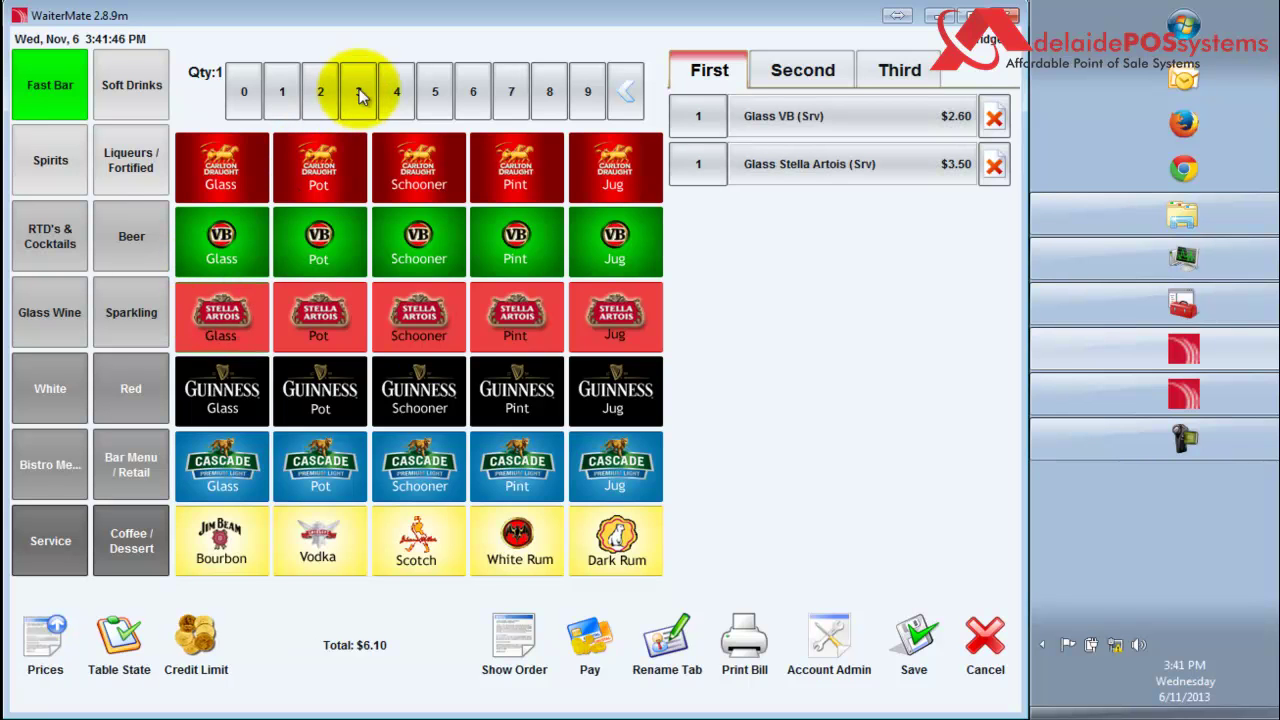
click(407, 245)
- Add a Leaping Lizard Merlot glass, Ninth Island Pinot Grigio bottle and Glass VB, then save ($72.70)
click(133, 242)
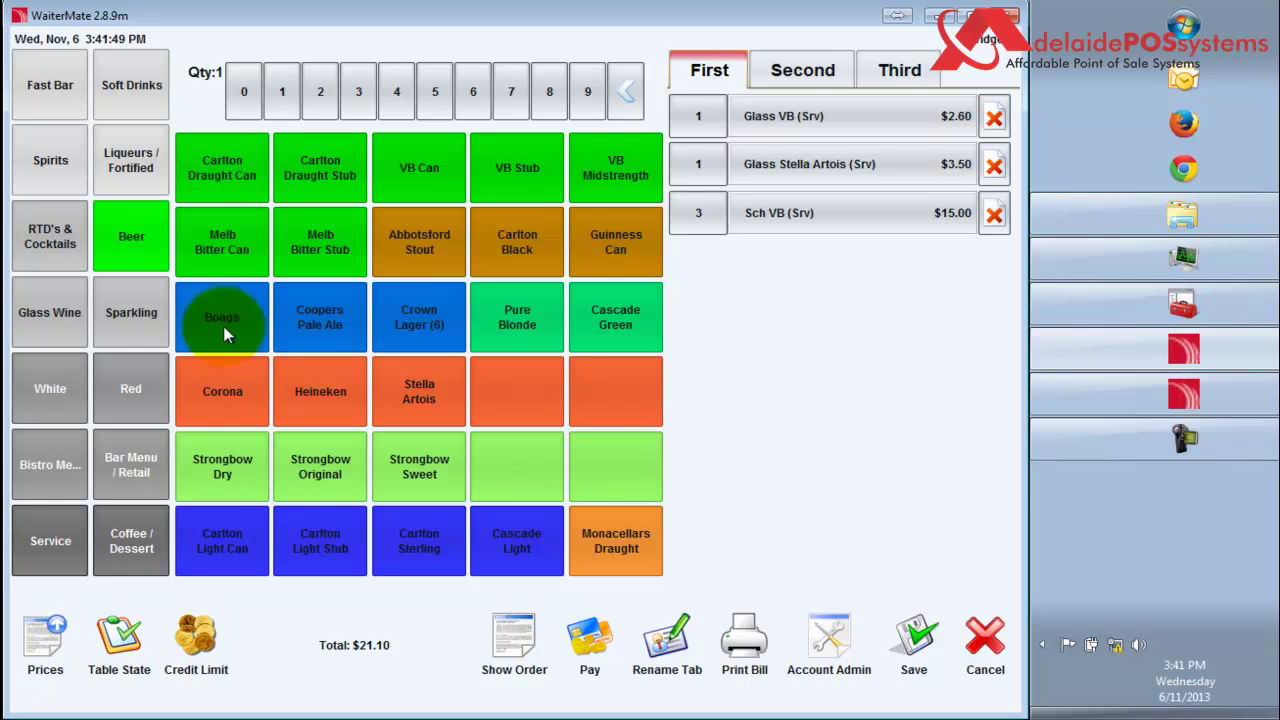
click(55, 313)
click(424, 243)
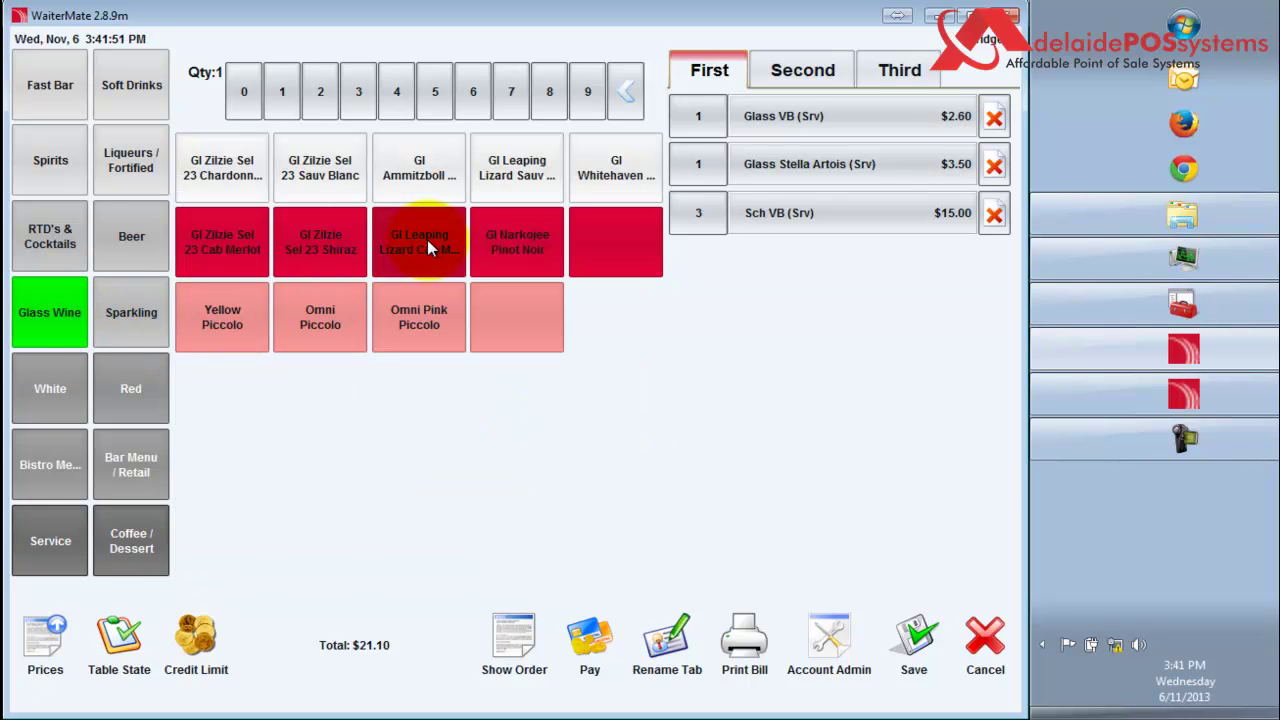
click(37, 380)
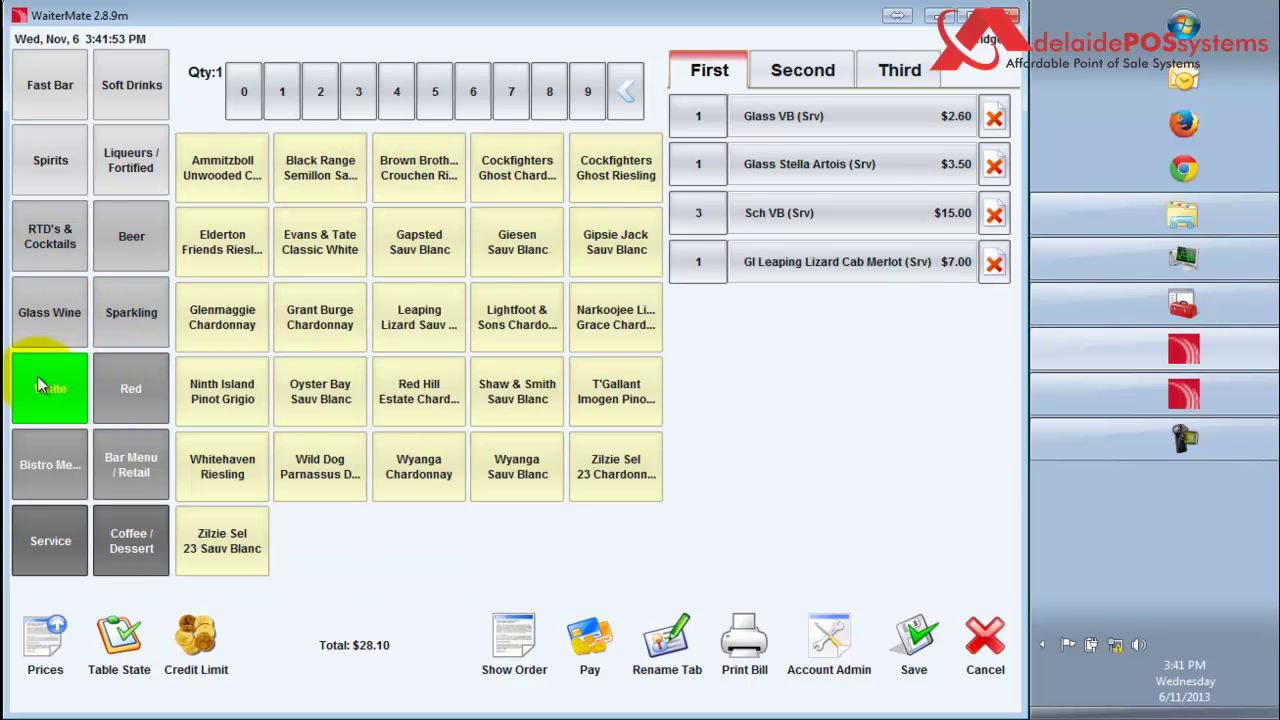
click(247, 401)
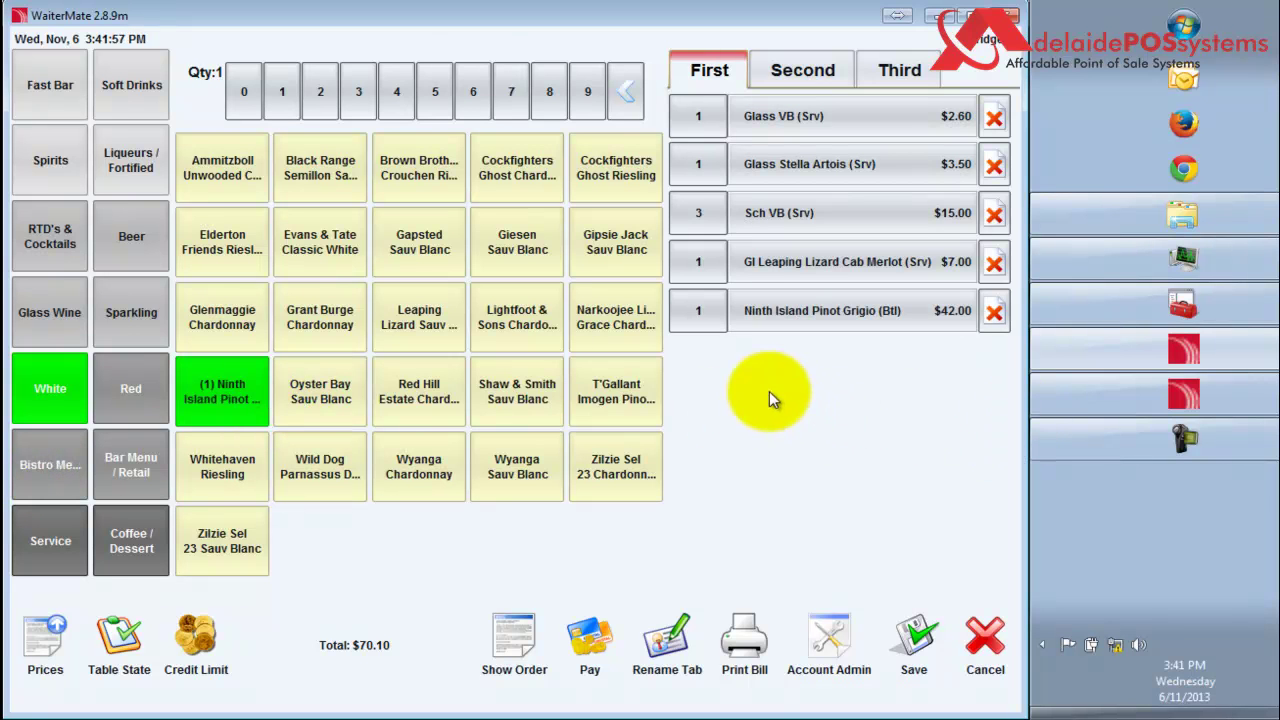
click(697, 120)
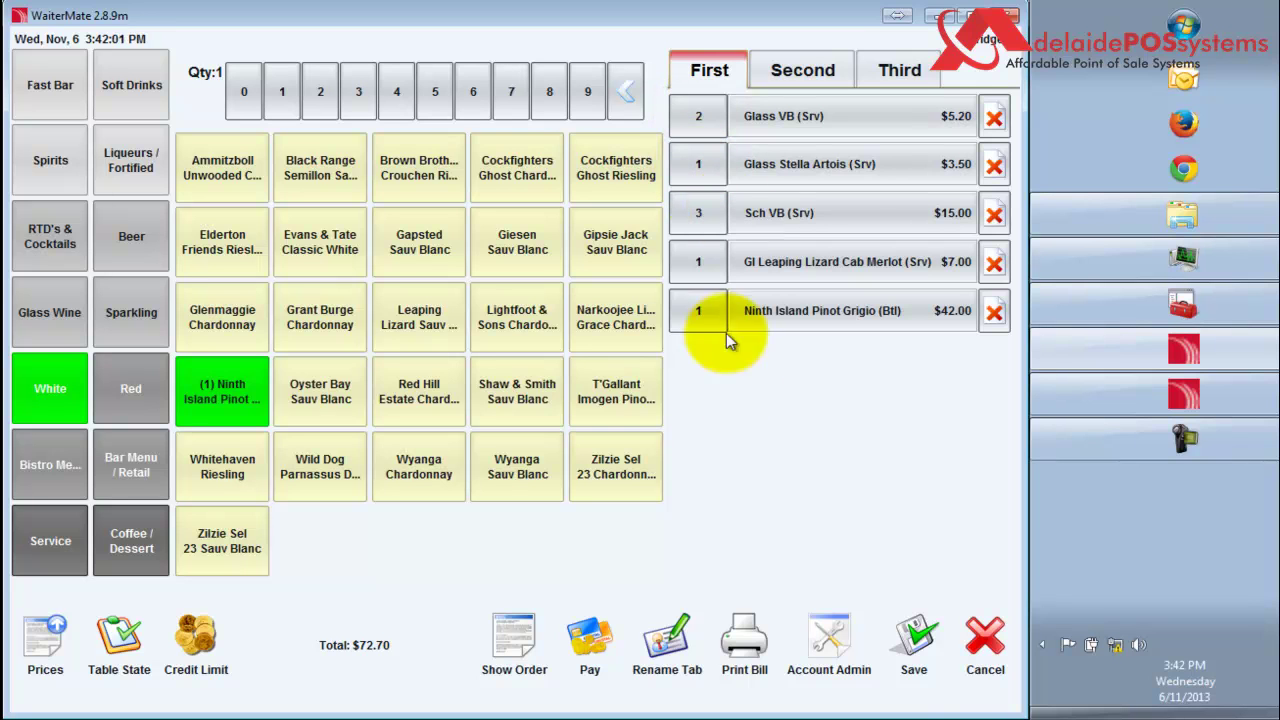
click(912, 645)
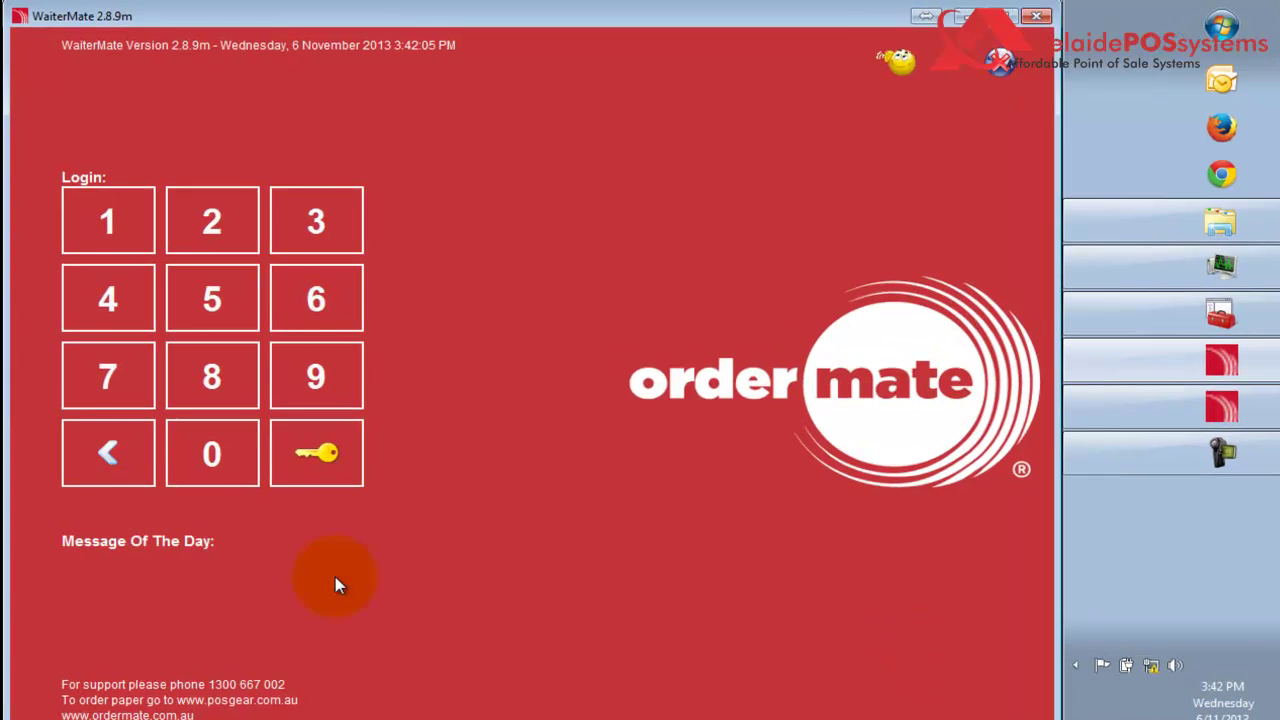
- Enter the login code to return to the bar tabs list showing the tab at $72.70
click(150, 357)
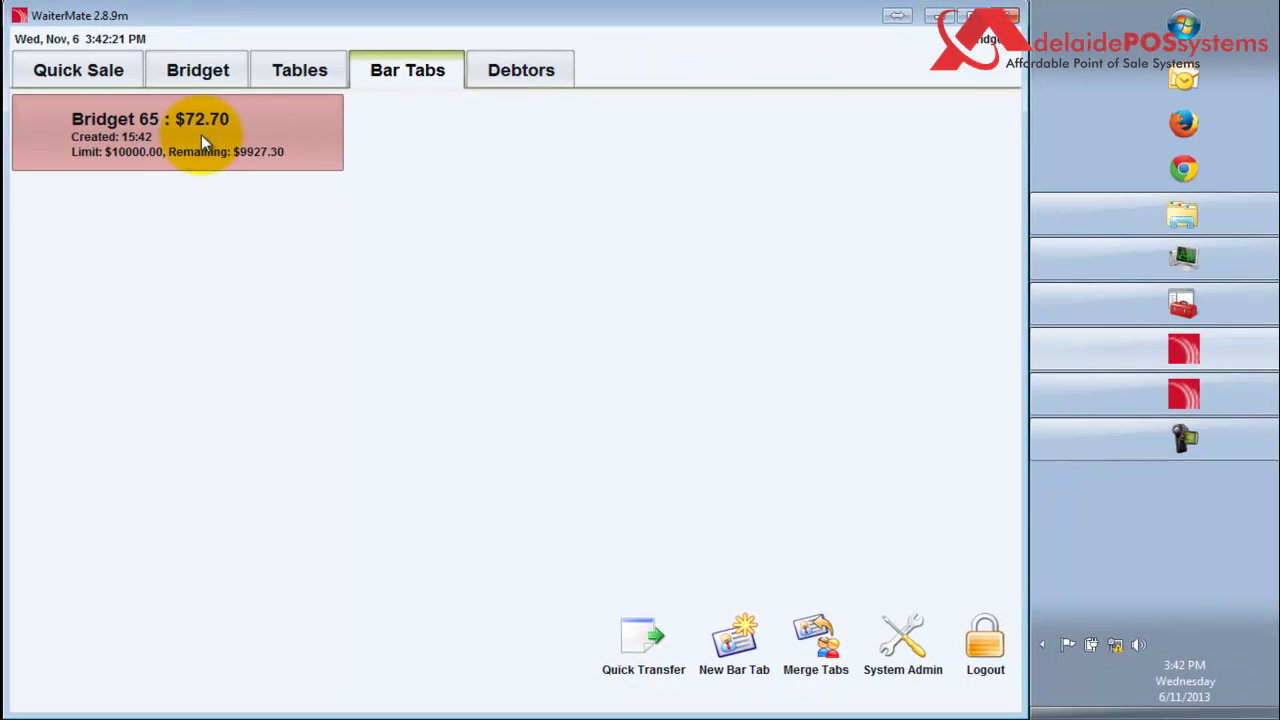
- Open the customer's tab, repeat all five drink lines, and save the $145.40 total
click(262, 183)
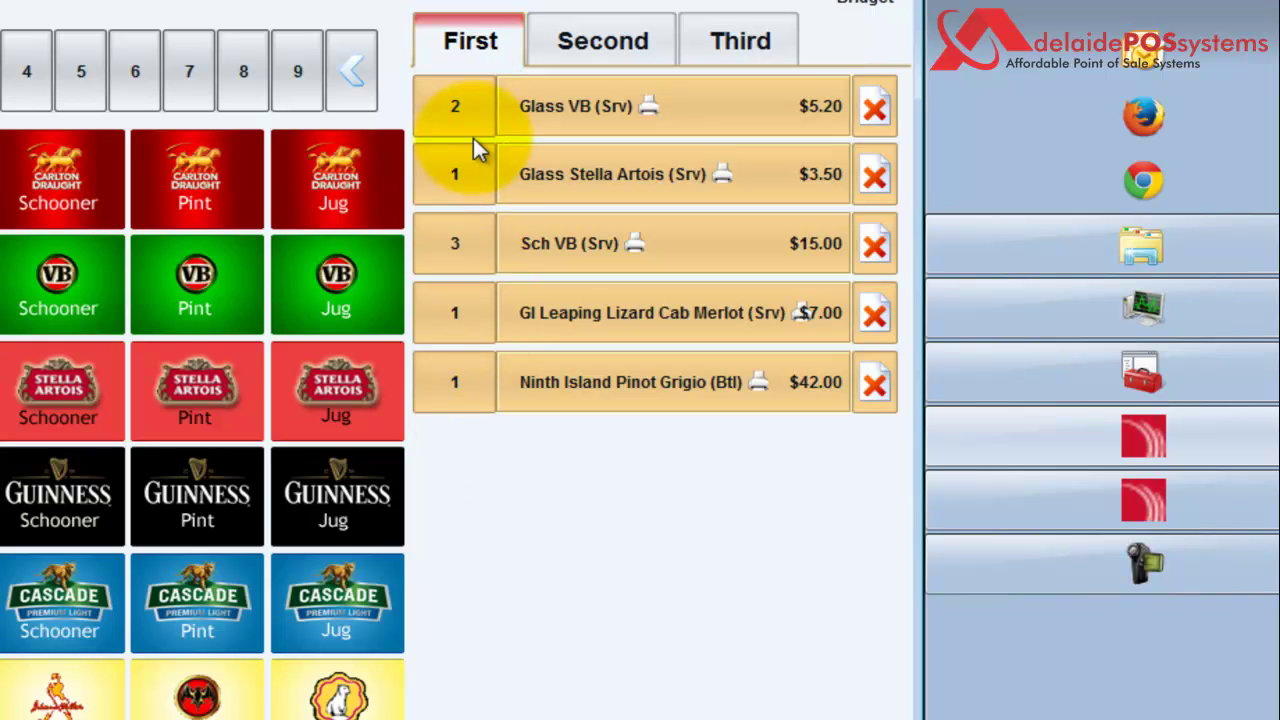
click(473, 106)
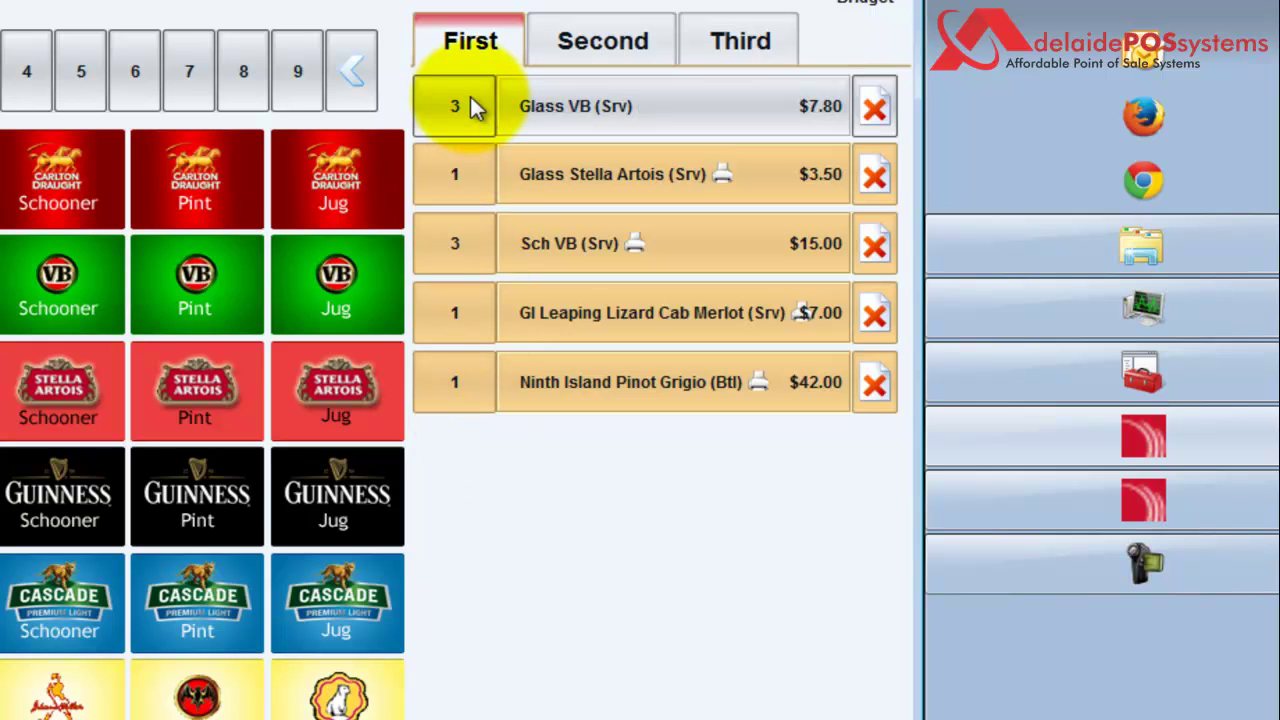
click(463, 181)
click(463, 242)
click(463, 242)
click(465, 318)
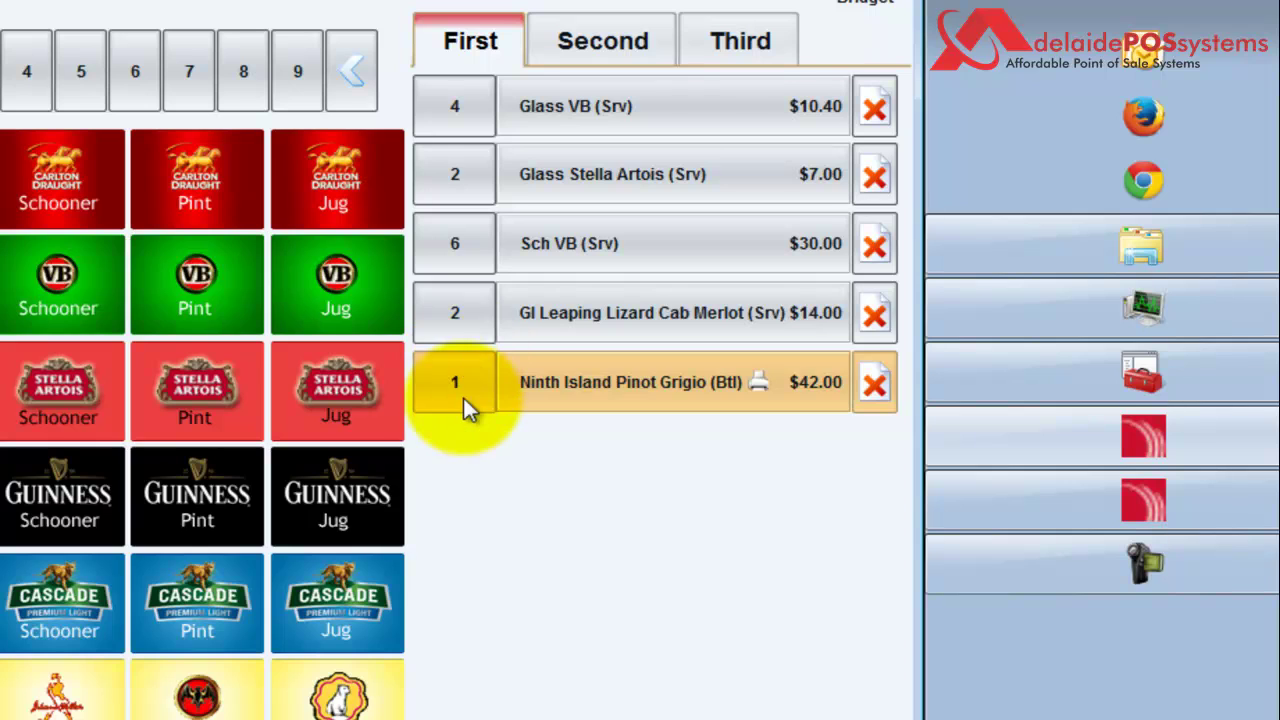
click(463, 398)
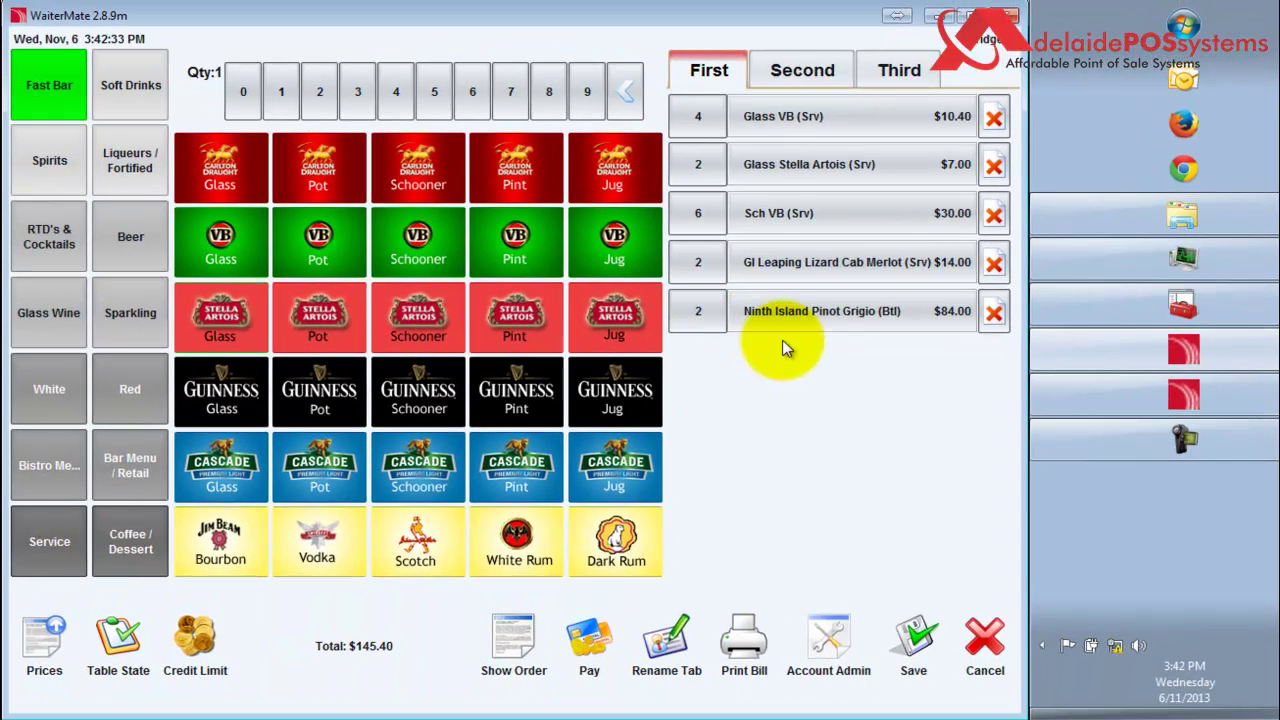
click(907, 655)
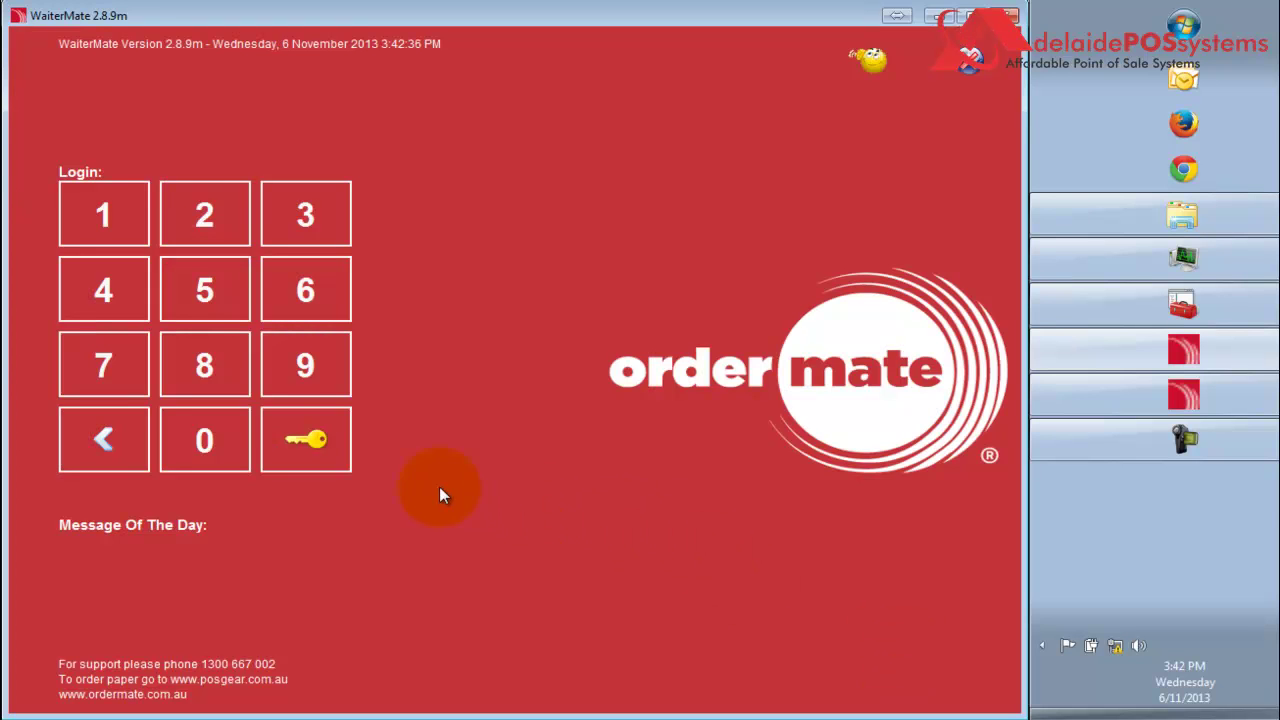
- Sign back in and reopen the customer's $145.40 bar tab from Bar Tabs
click(103, 214)
click(319, 452)
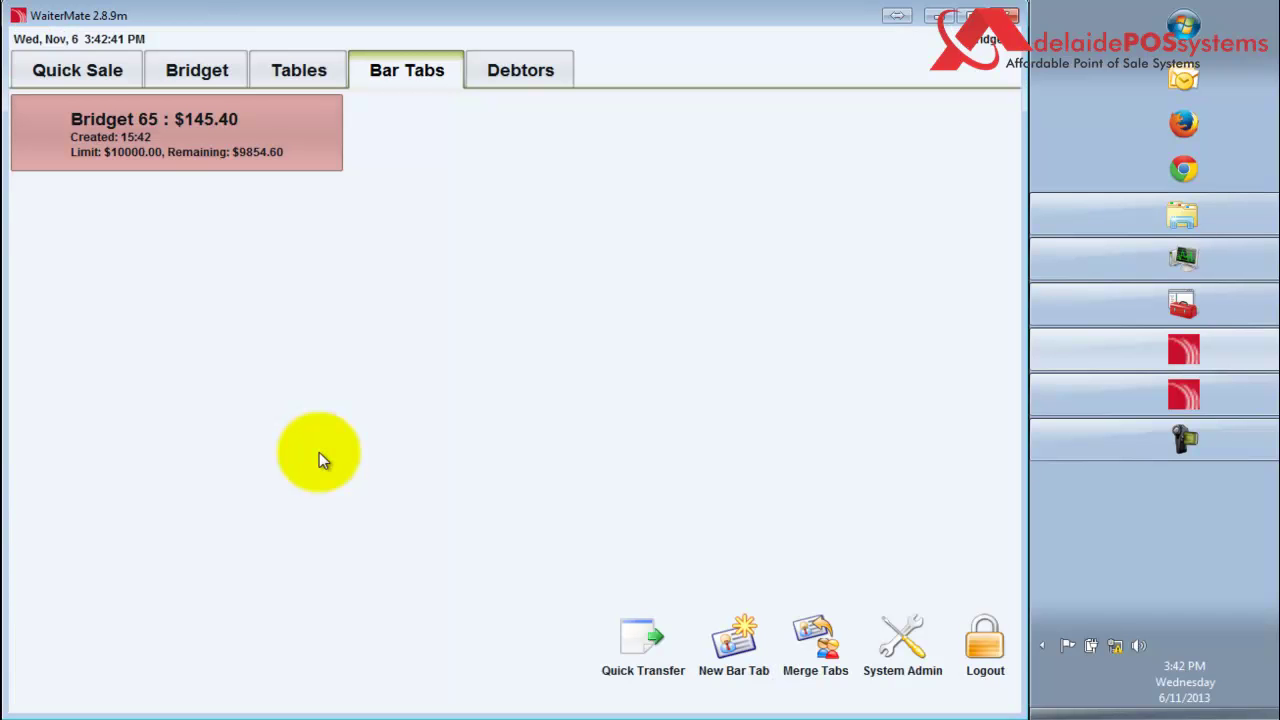
click(240, 150)
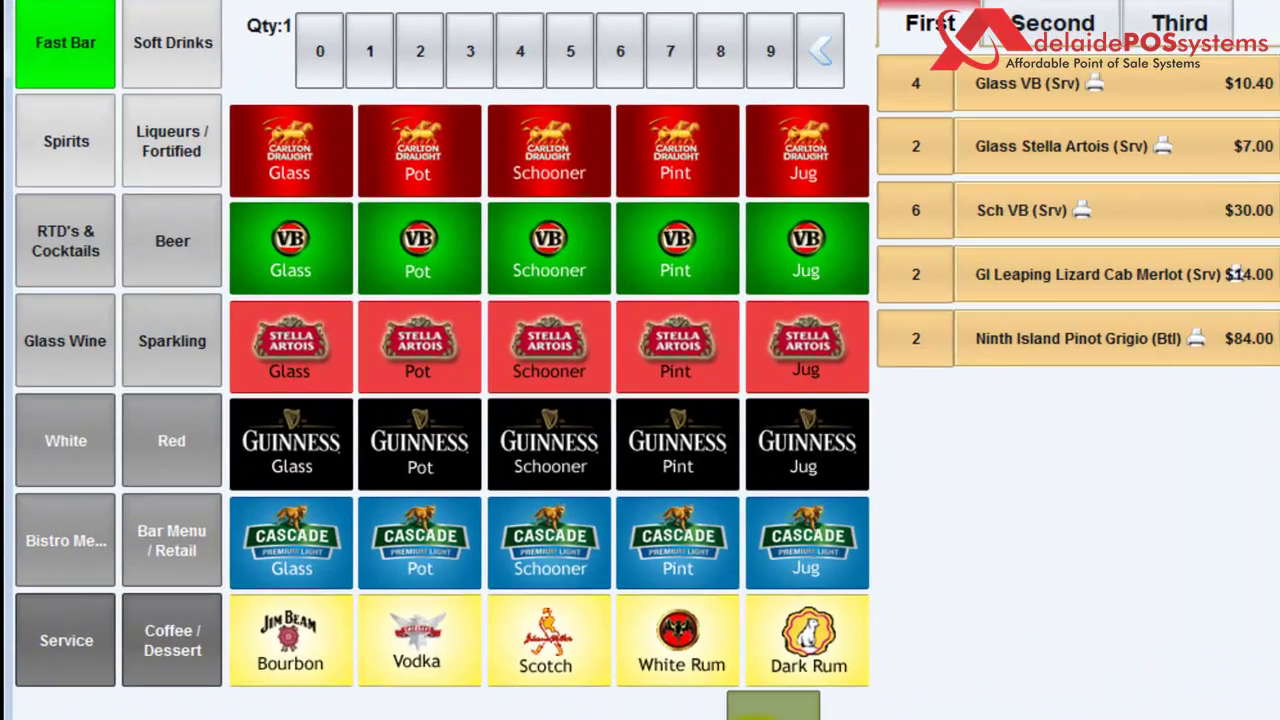
- Apply the VIP 10% account discount at payment, reducing the amount due to $130.85
click(770, 712)
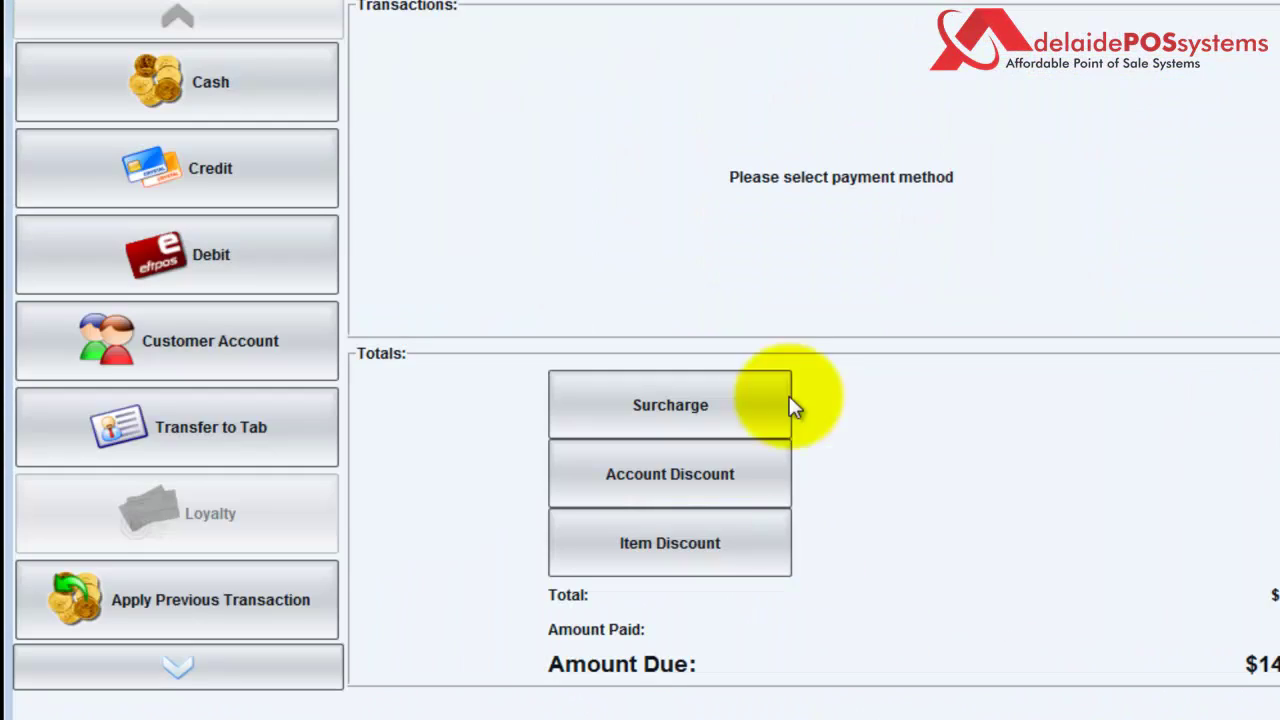
click(333, 114)
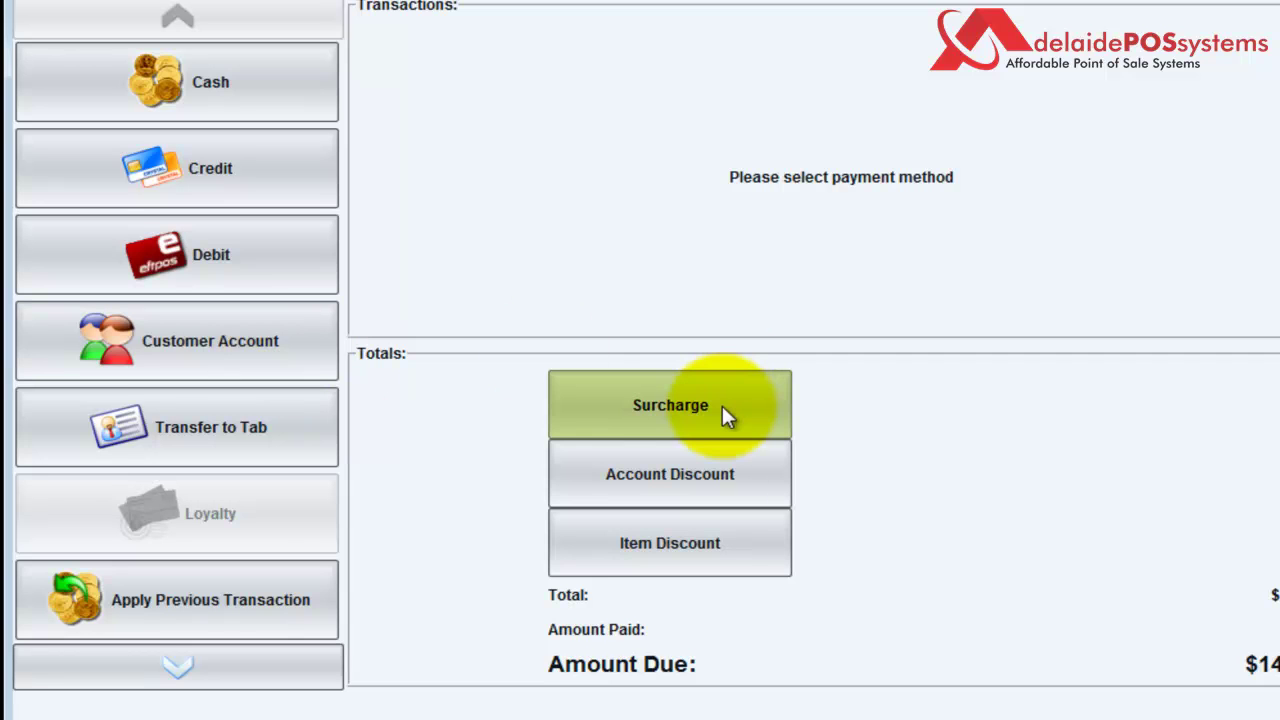
click(726, 484)
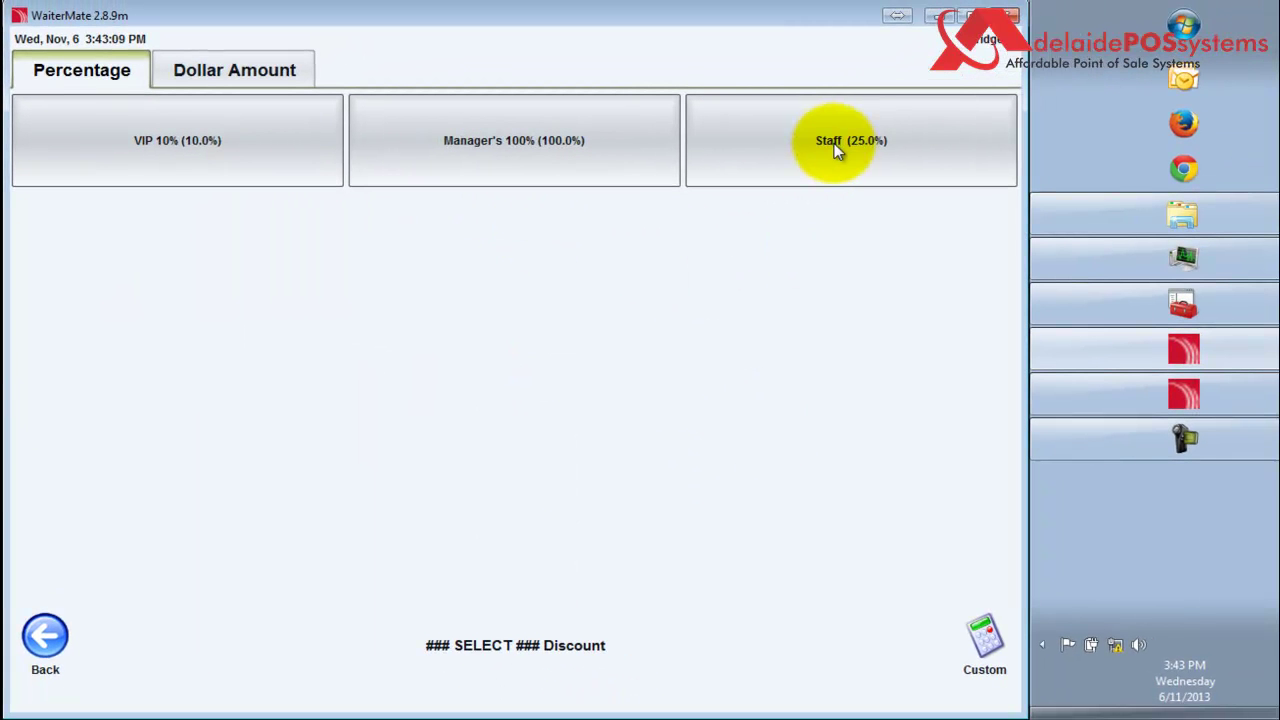
click(243, 161)
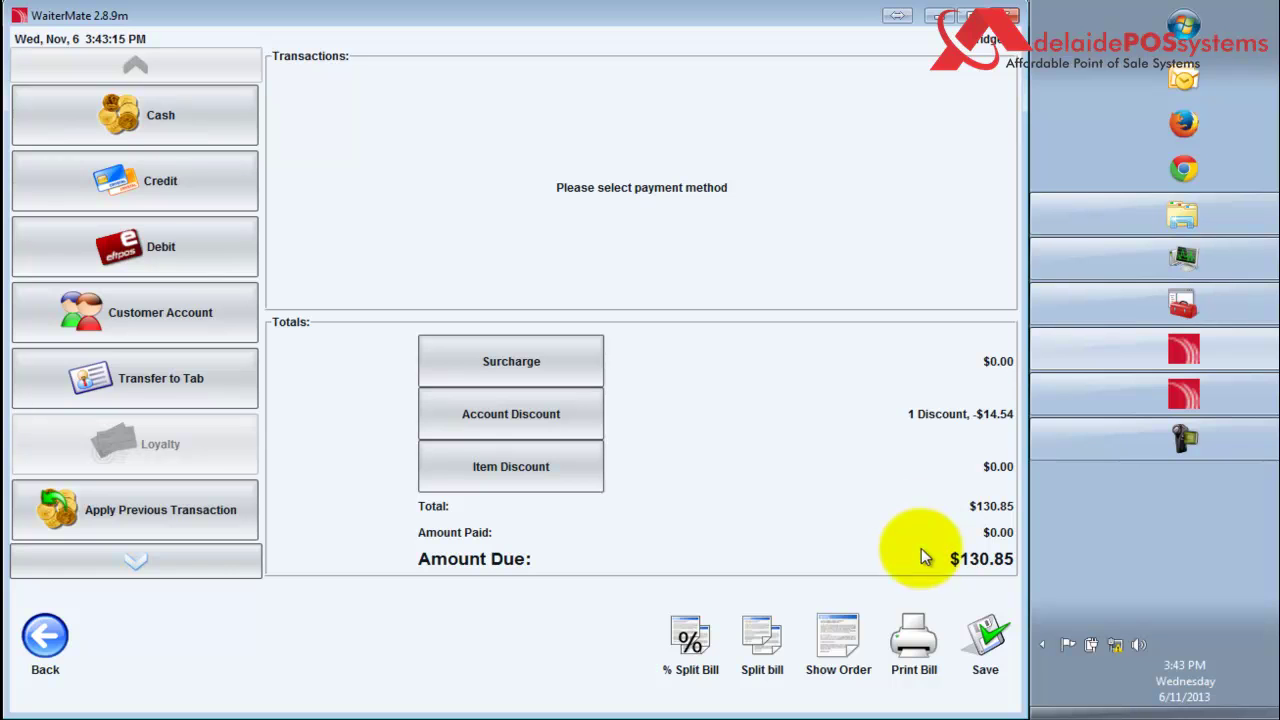
- Pay the $130.85 bill with $150 cash, giving $19.15 change
click(237, 114)
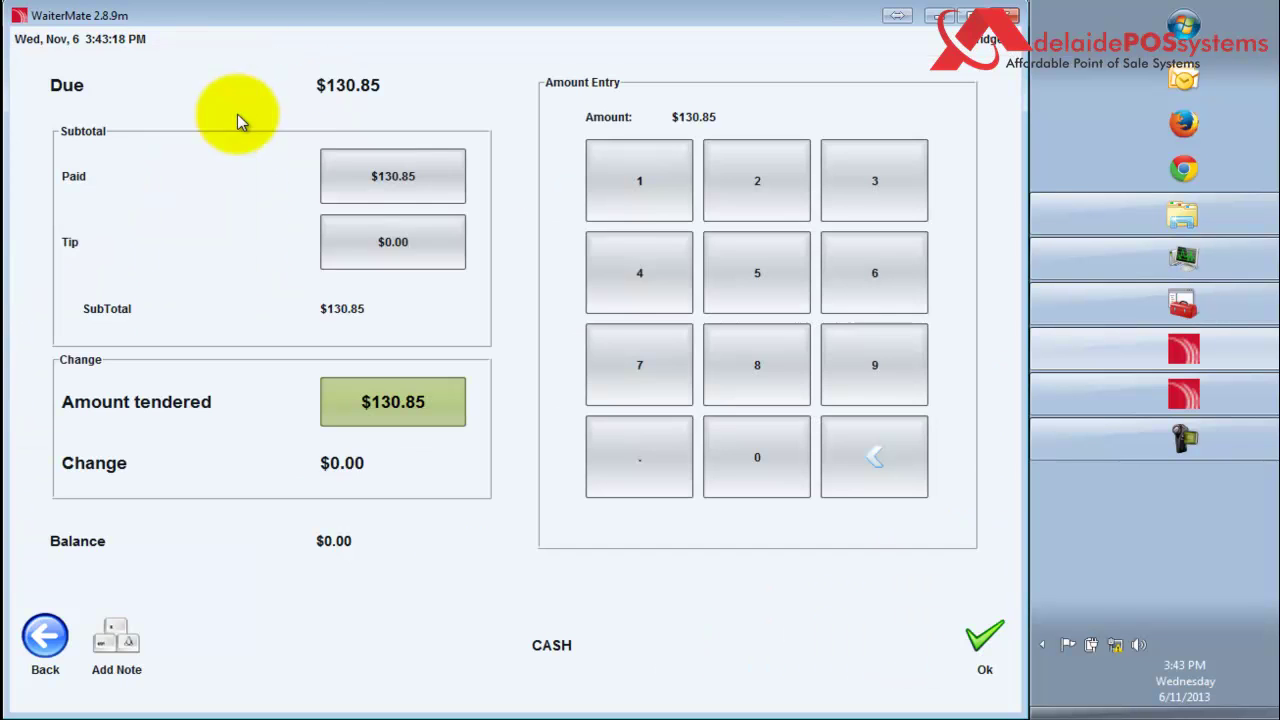
click(640, 190)
click(750, 290)
click(761, 472)
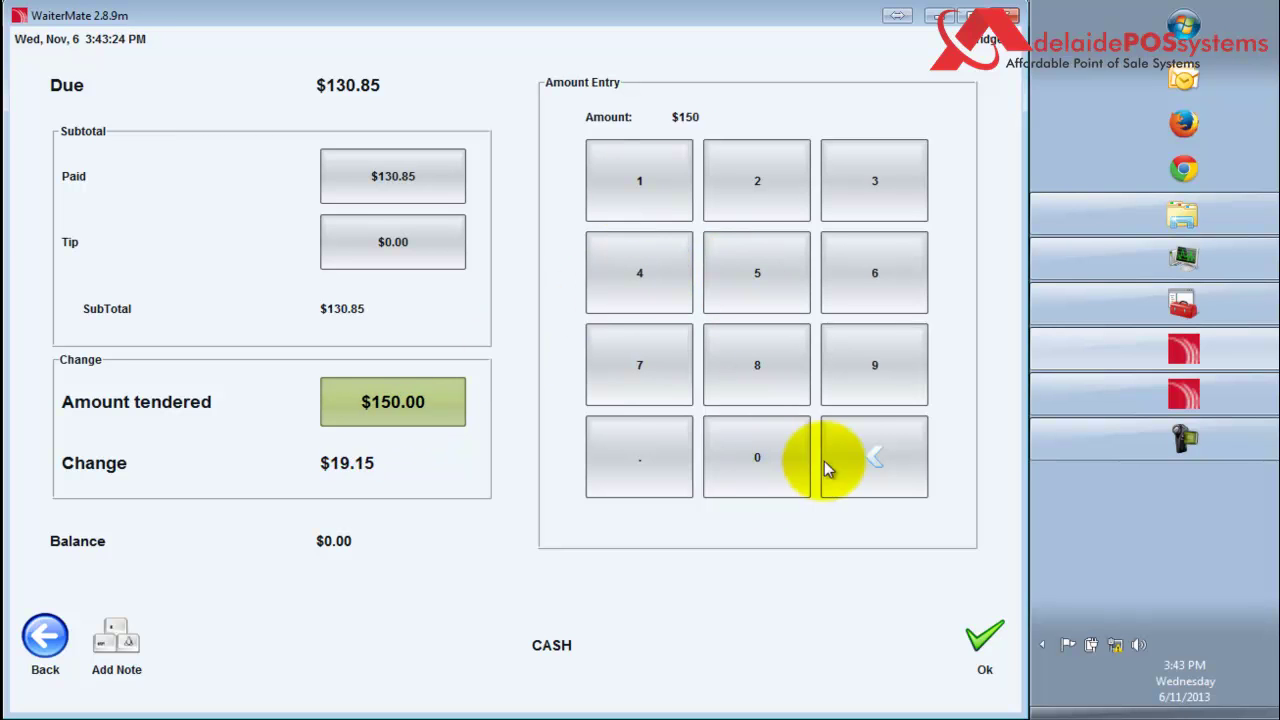
click(987, 662)
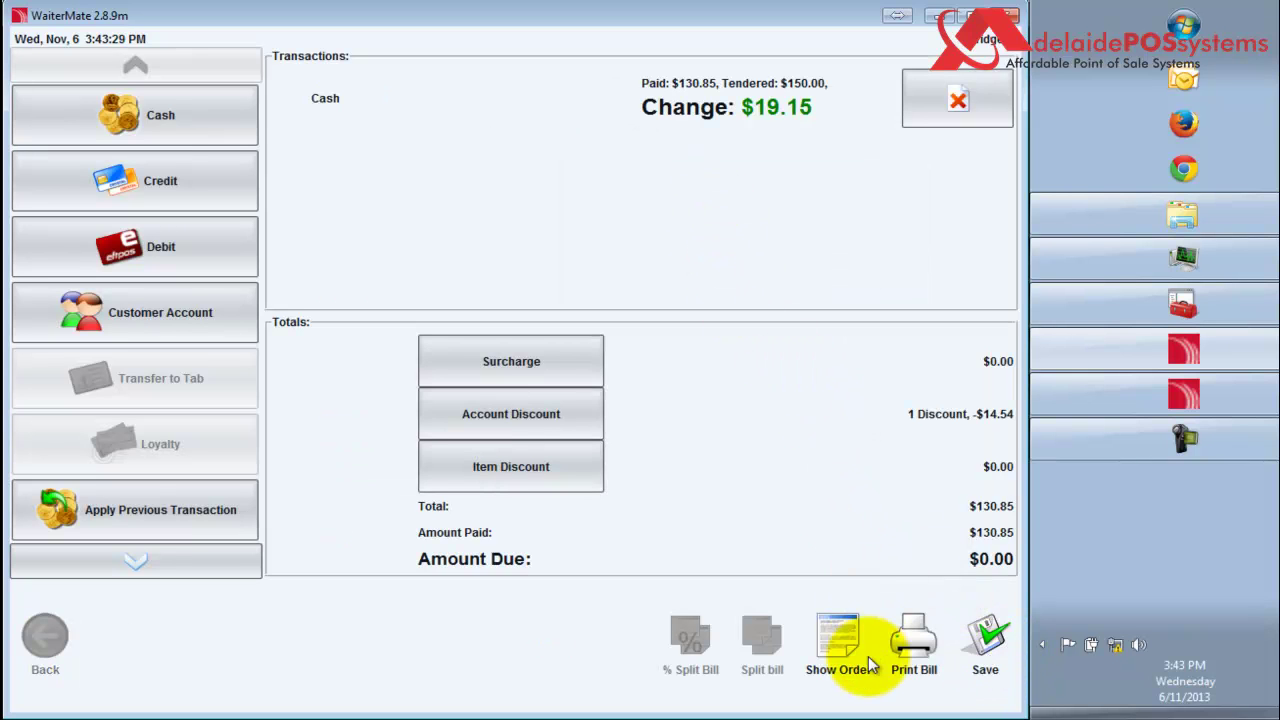
- Save and close the paid tab, then sign back in to an empty Bar Tabs list
click(988, 650)
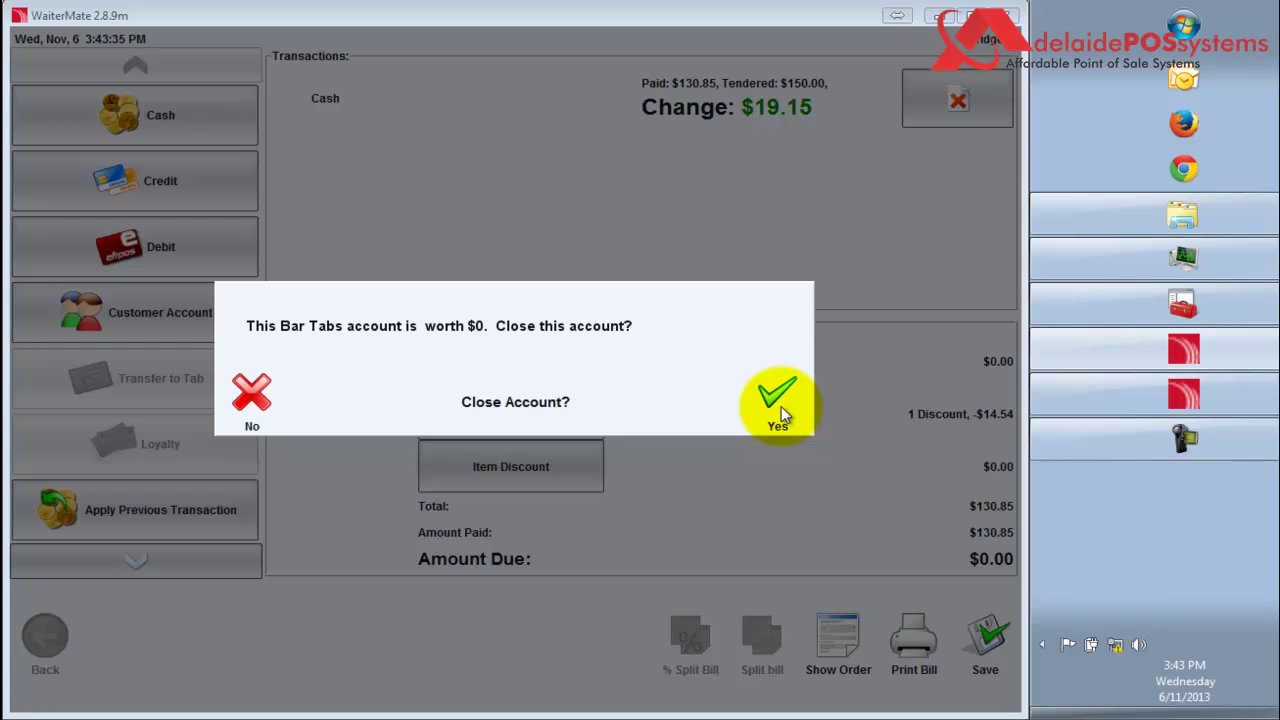
click(779, 403)
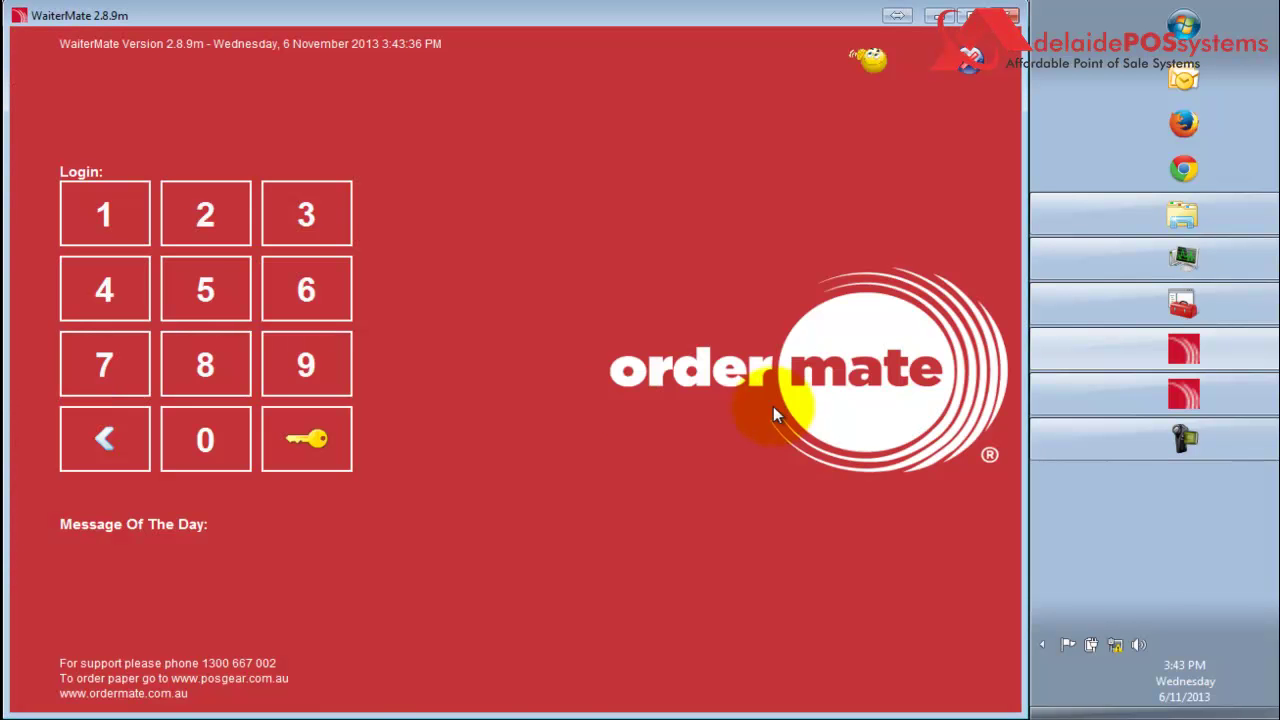
click(103, 220)
click(305, 440)
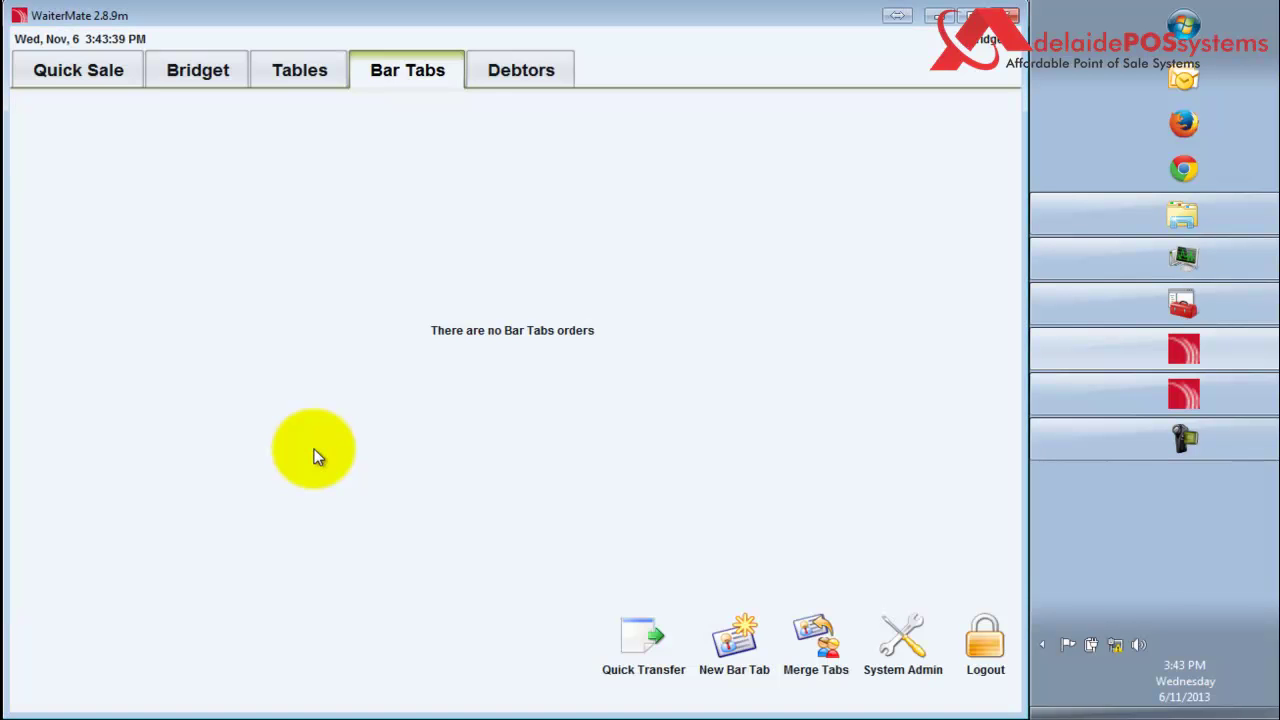